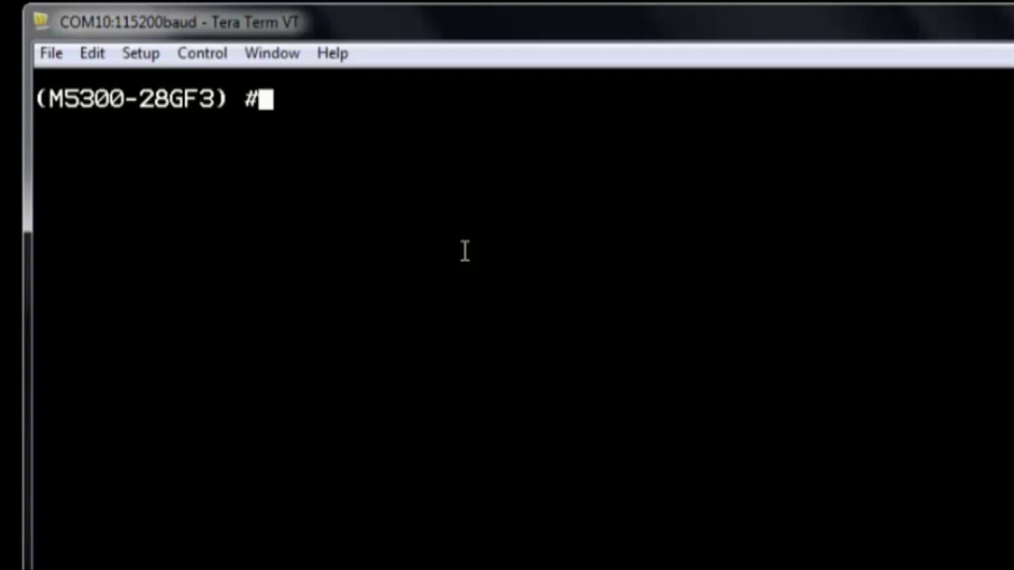
Step: In the VLAN database, create VLAN 100 named PrimaryVlan
{"action": "type", "text": "vlan database"}
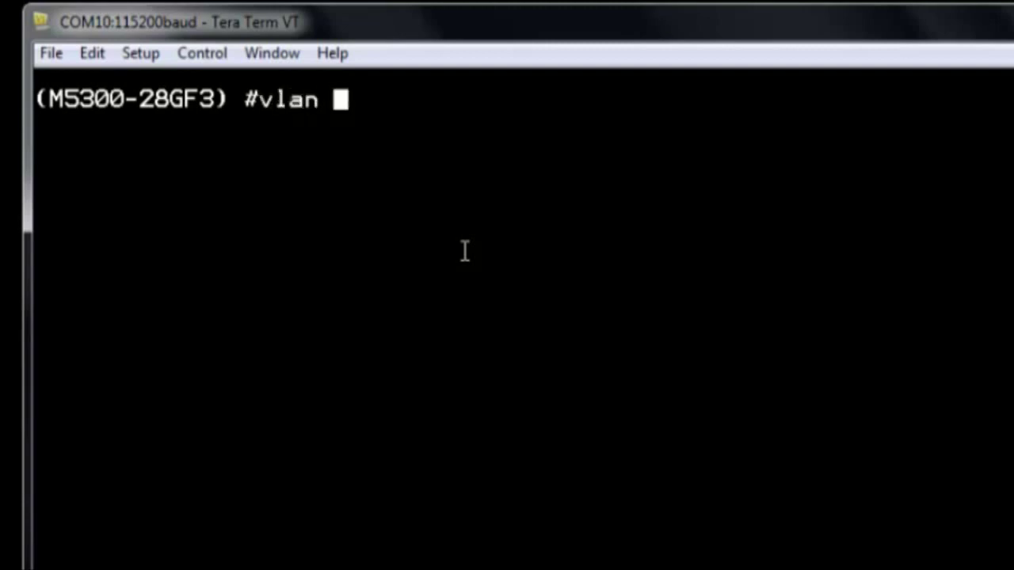
{"action": "key", "text": "Return"}
{"action": "type", "text": "vlan 100"}
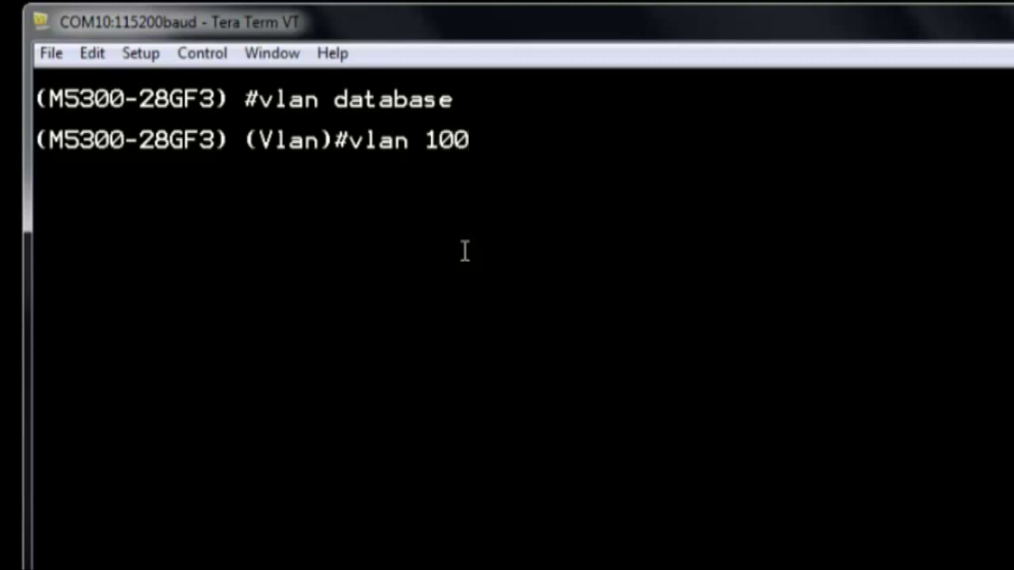
{"action": "key", "text": "Return"}
{"action": "type", "text": "vlan name 100 P"}
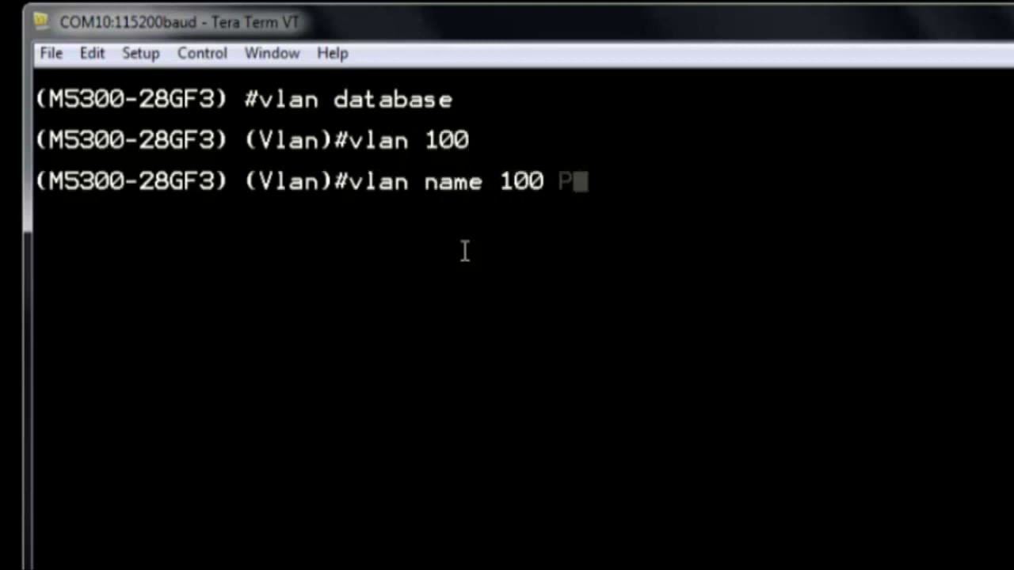
{"action": "type", "text": "rimaryVlan"}
{"action": "key", "text": "Return"}
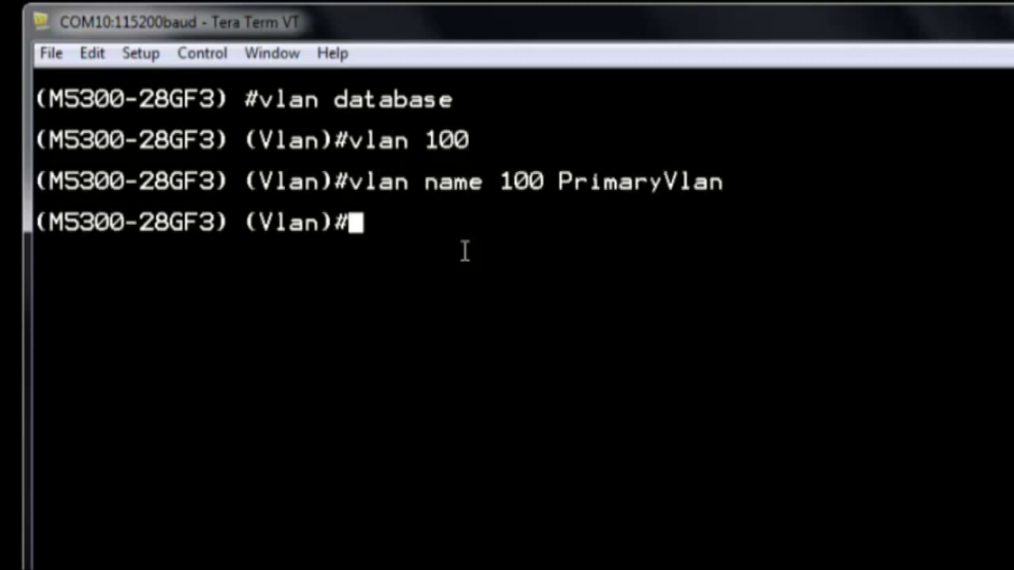
Step: Create VLAN 101 named CameraVlan and VLAN 200 named ClientVlan, then exit the VLAN database
{"action": "type", "text": "vlan 101"}
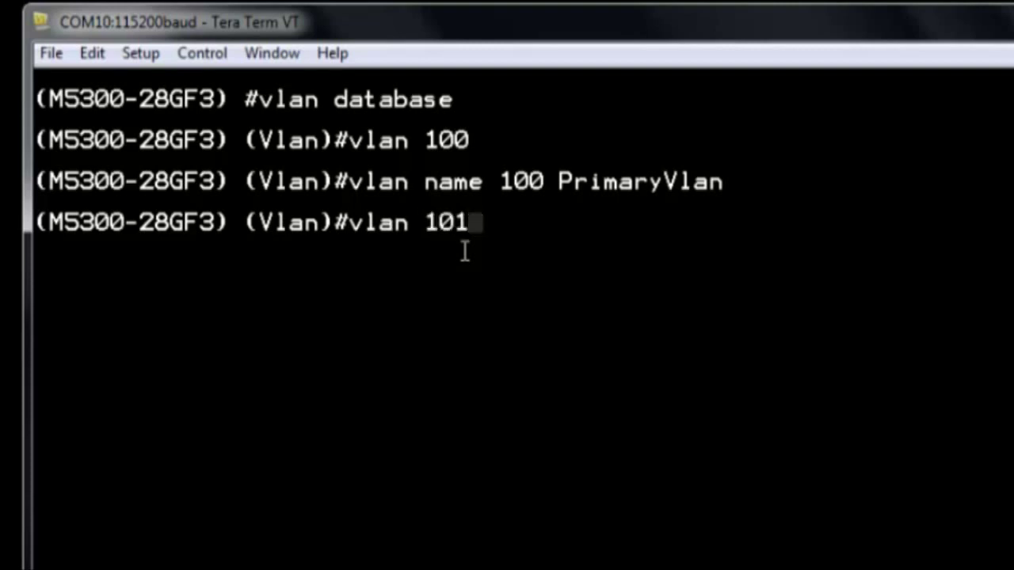
{"action": "key", "text": "Return"}
{"action": "type", "text": "vlan name"}
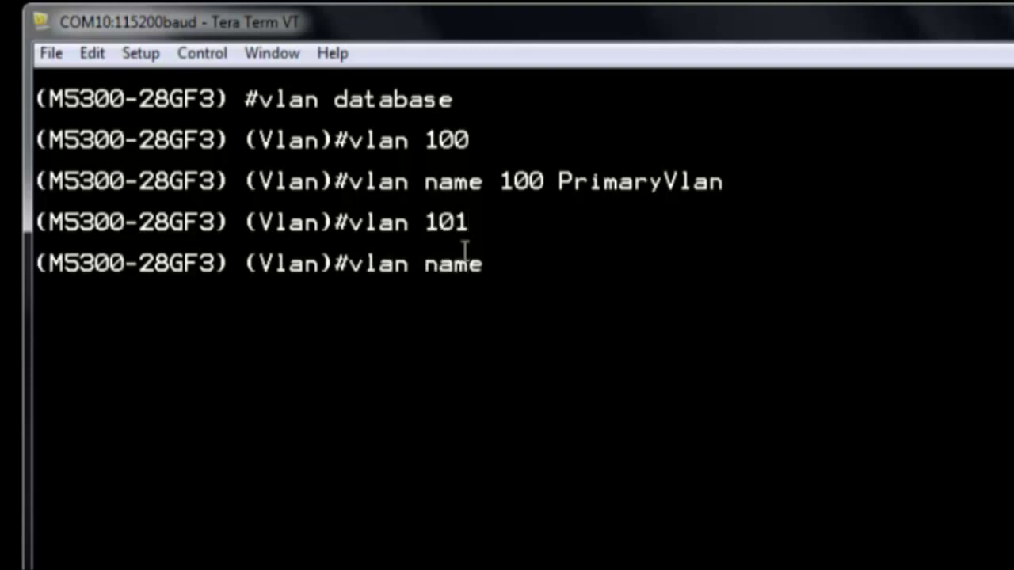
{"action": "type", "text": " 101 CameraVlan"}
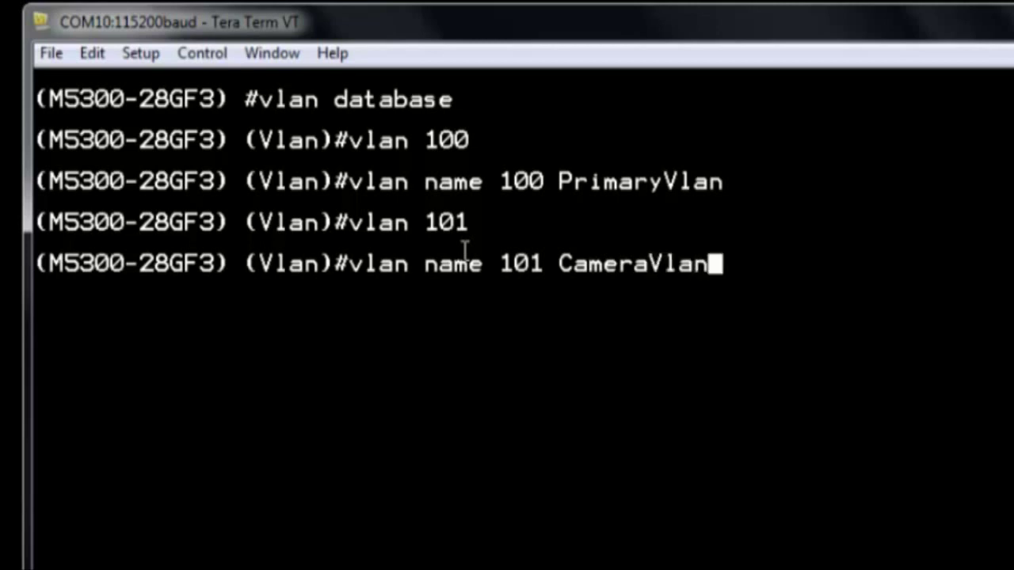
{"action": "key", "text": "Return"}
{"action": "type", "text": "vlan 200"}
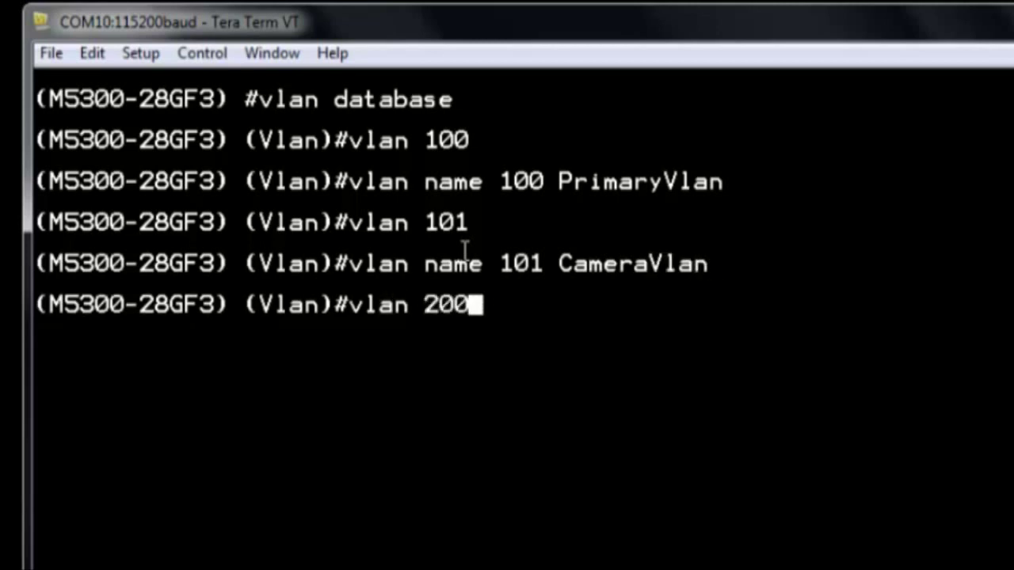
{"action": "key", "text": "Return"}
{"action": "type", "text": "vlan "}
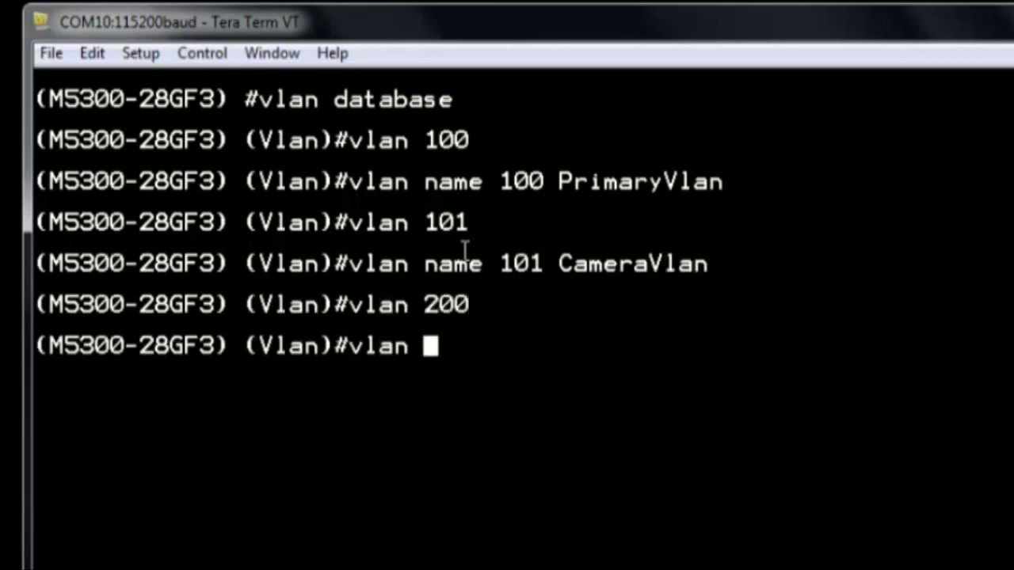
{"action": "type", "text": "name 200 ClientVlan"}
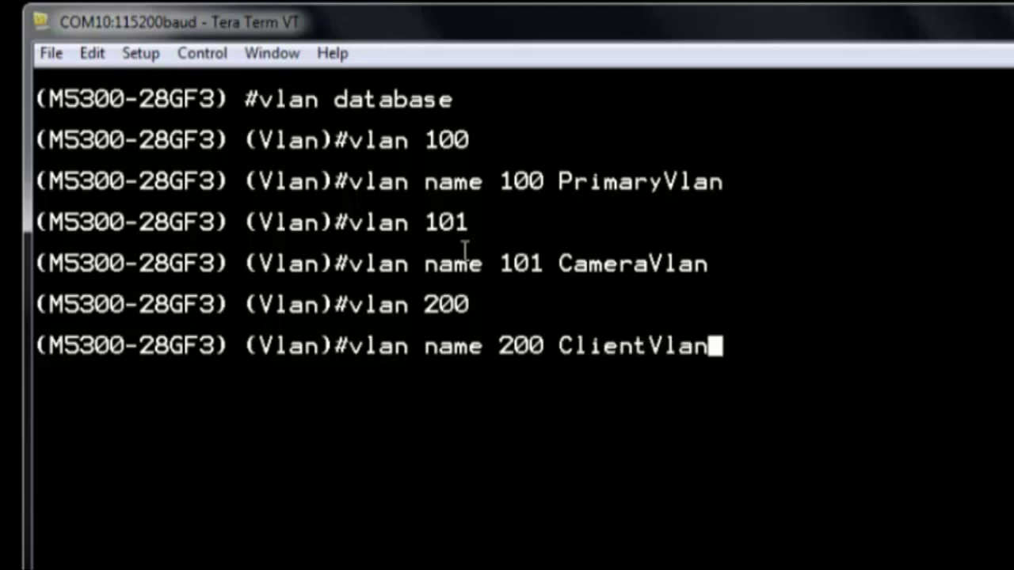
{"action": "key", "text": "Return"}
{"action": "type", "text": "exit"}
{"action": "key", "text": "Return"}
Step: In global configuration, make VLAN 101 an isolated private VLAN
{"action": "type", "text": "c"}
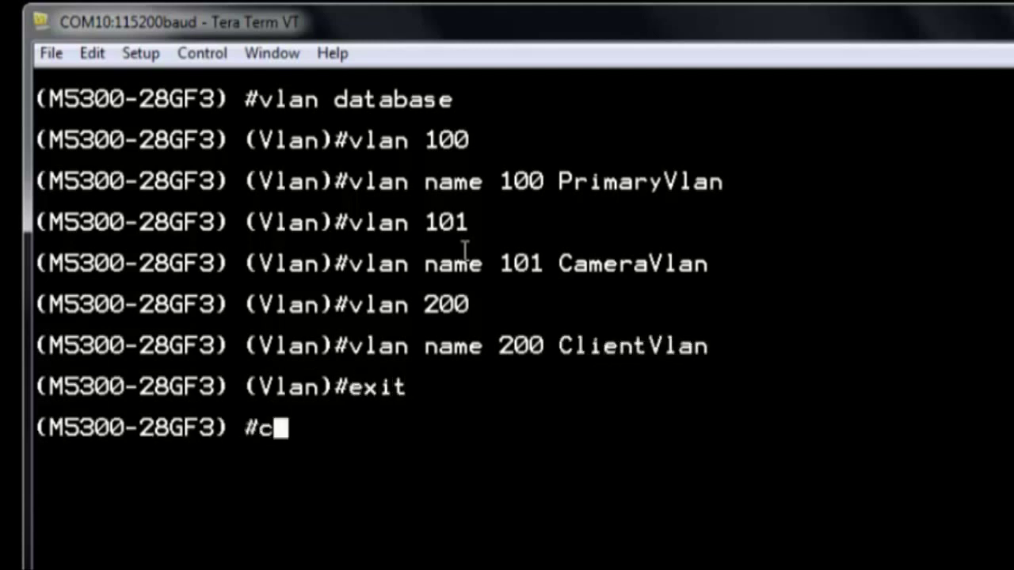
{"action": "type", "text": "onfigure"}
{"action": "key", "text": "Return"}
{"action": "type", "text": "vlan 101"}
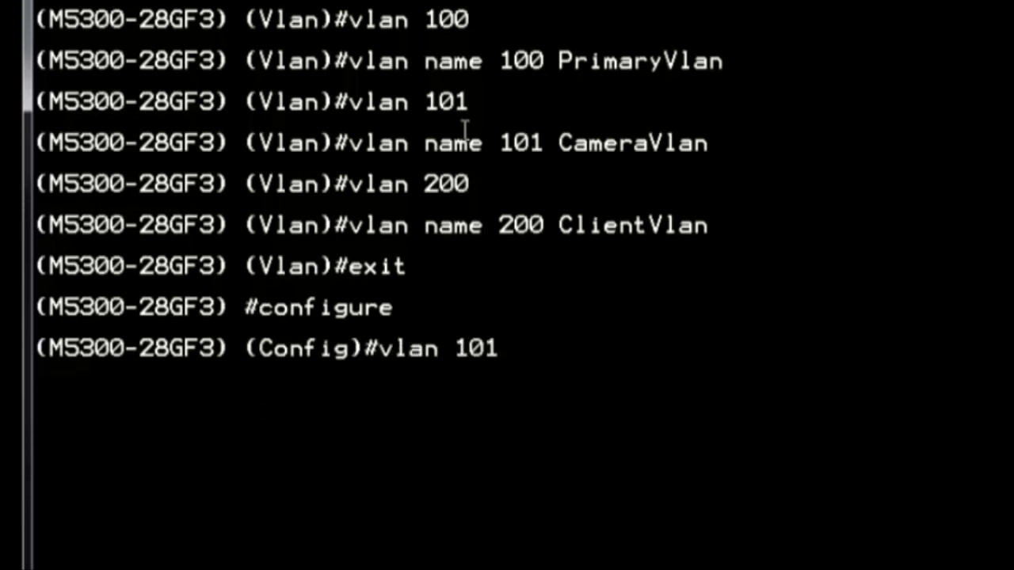
{"action": "key", "text": "Return"}
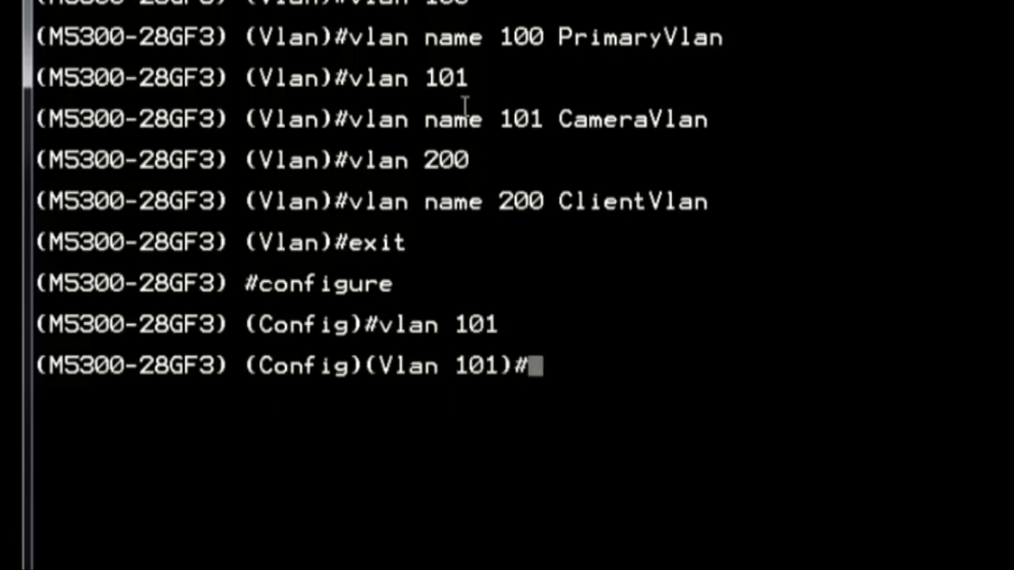
{"action": "type", "text": "private-vlan "}
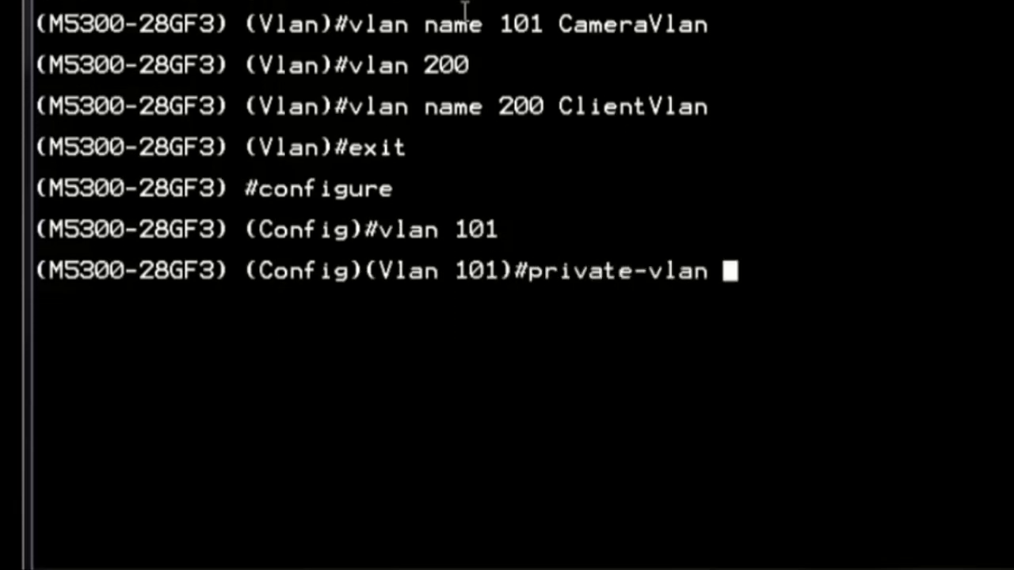
{"action": "type", "text": "isolated"}
{"action": "key", "text": "Return"}
{"action": "type", "text": "exit"}
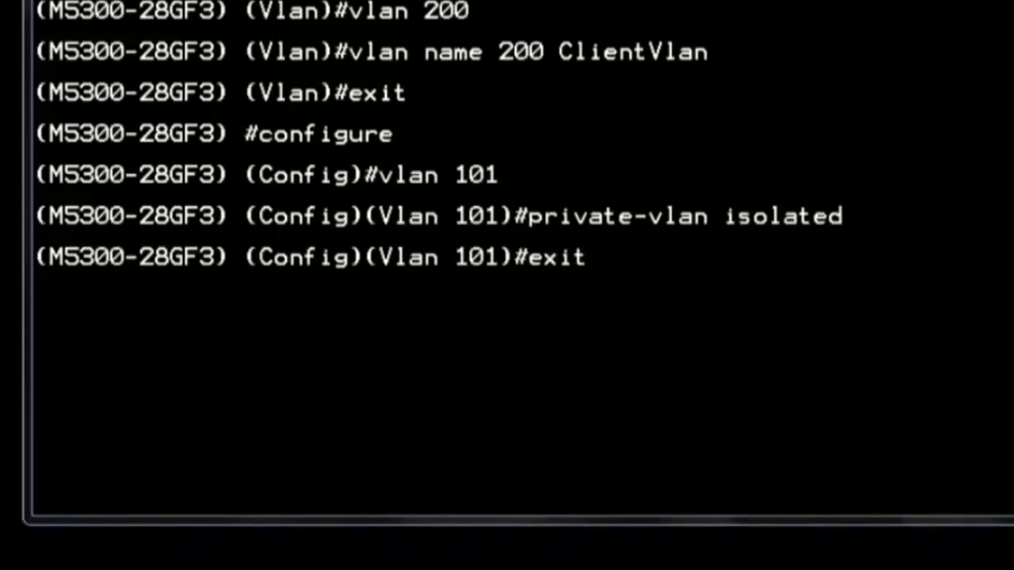
{"action": "key", "text": "Return"}
Step: Make VLAN 100 the primary private VLAN, associate it with VLAN 101, and leave configuration mode
{"action": "type", "text": "vlan 100"}
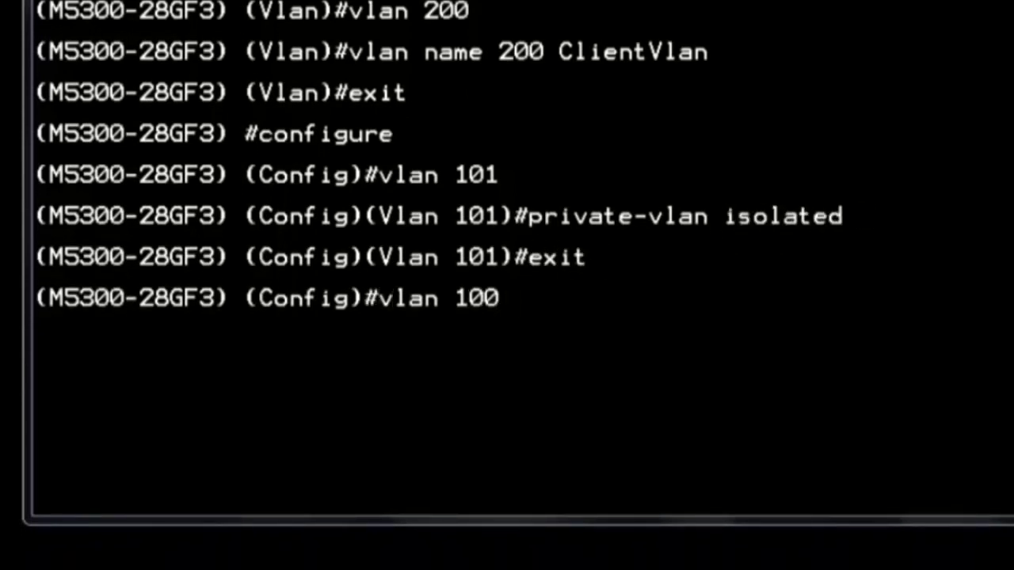
{"action": "key", "text": "Return"}
{"action": "type", "text": "private-vlan primary"}
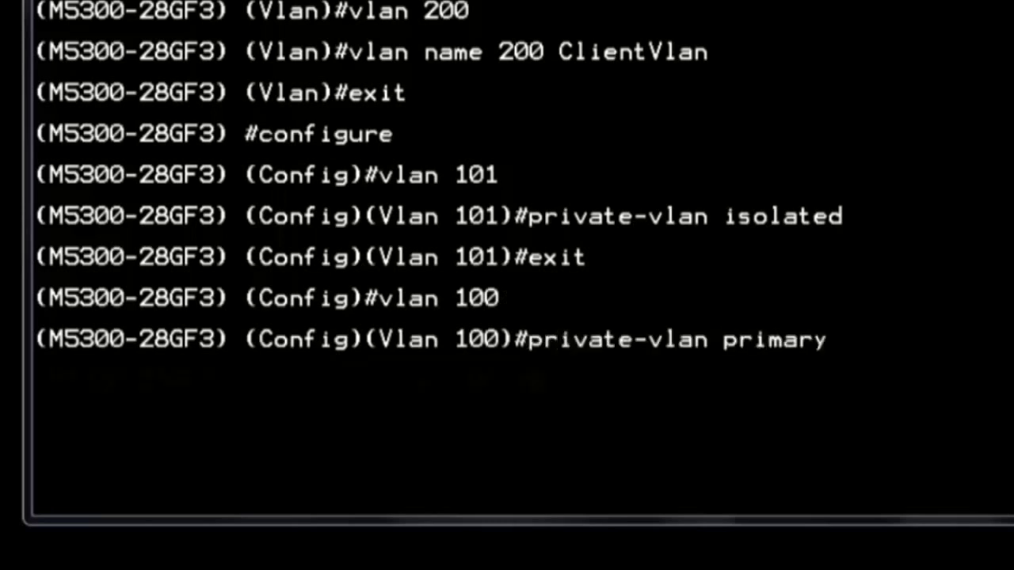
{"action": "key", "text": "Return"}
{"action": "type", "text": "pr"}
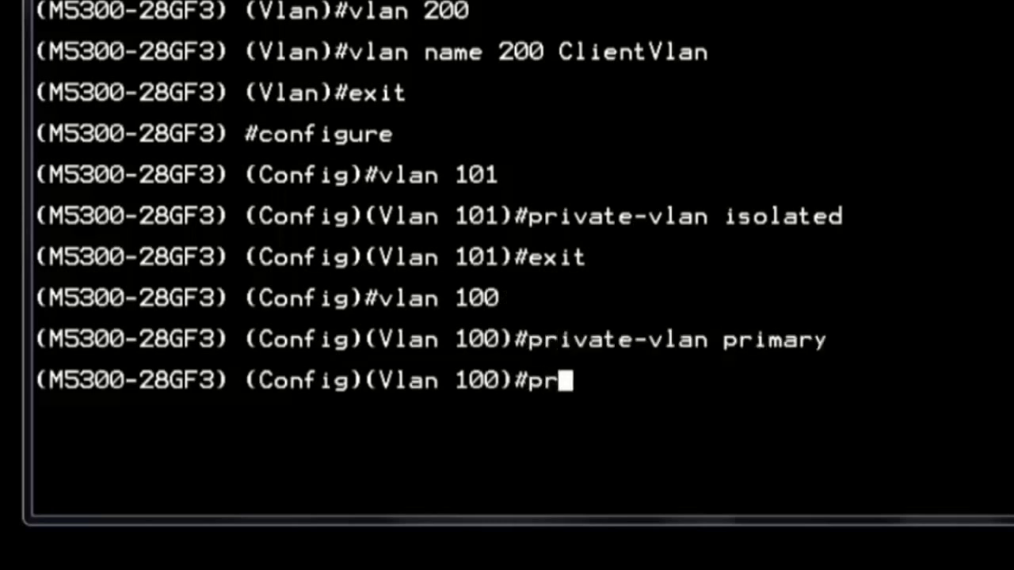
{"action": "type", "text": "ivate-vlan association 101"}
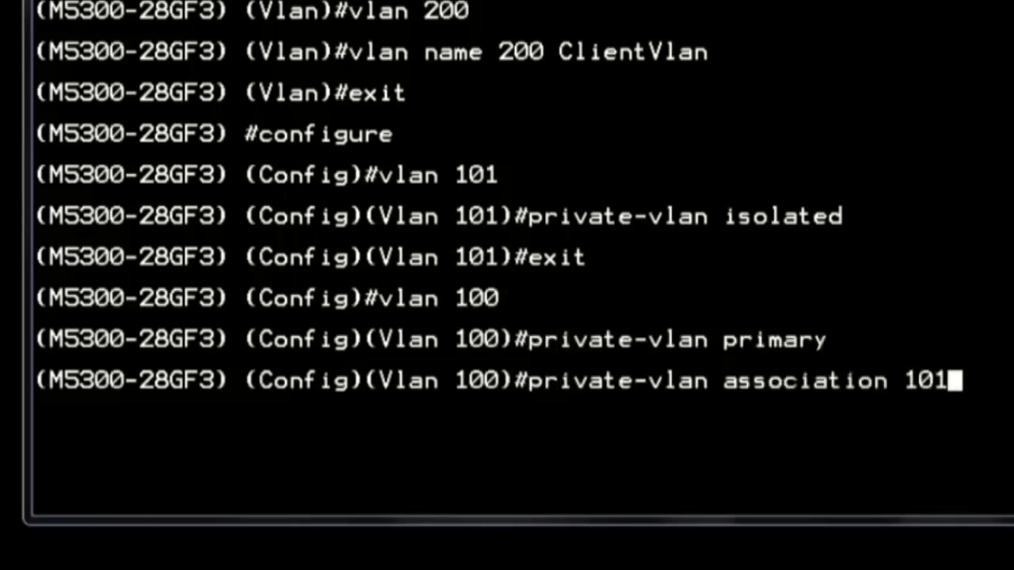
{"action": "key", "text": "Return"}
{"action": "type", "text": "exit"}
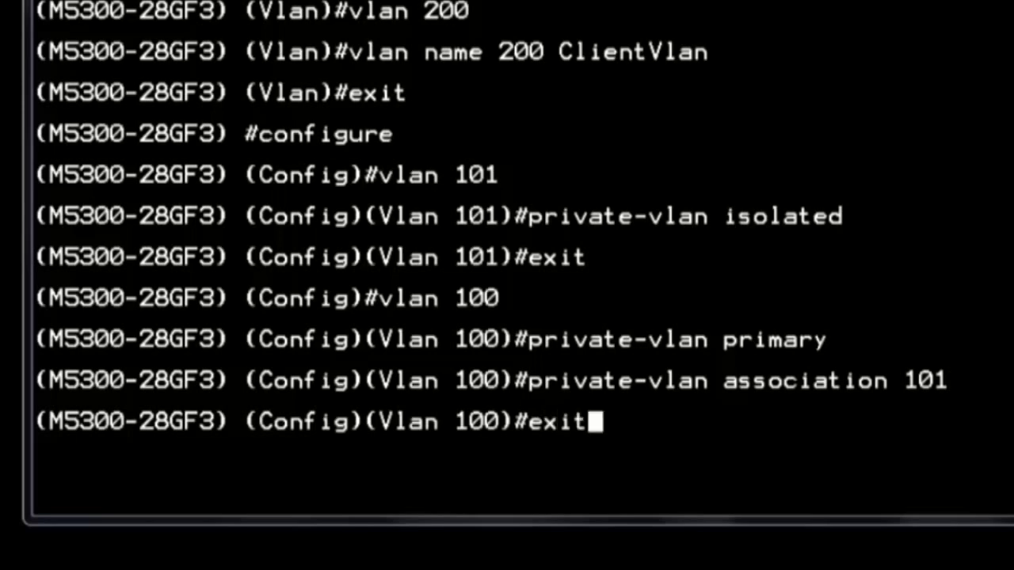
{"action": "key", "text": "Return"}
{"action": "type", "text": "exit"}
{"action": "key", "text": "Return"}
Step: Enable IGMP snooping on VLAN 100 with querier address 192.168.1.2 and fast-leave, then end
{"action": "type", "text": "vlan database"}
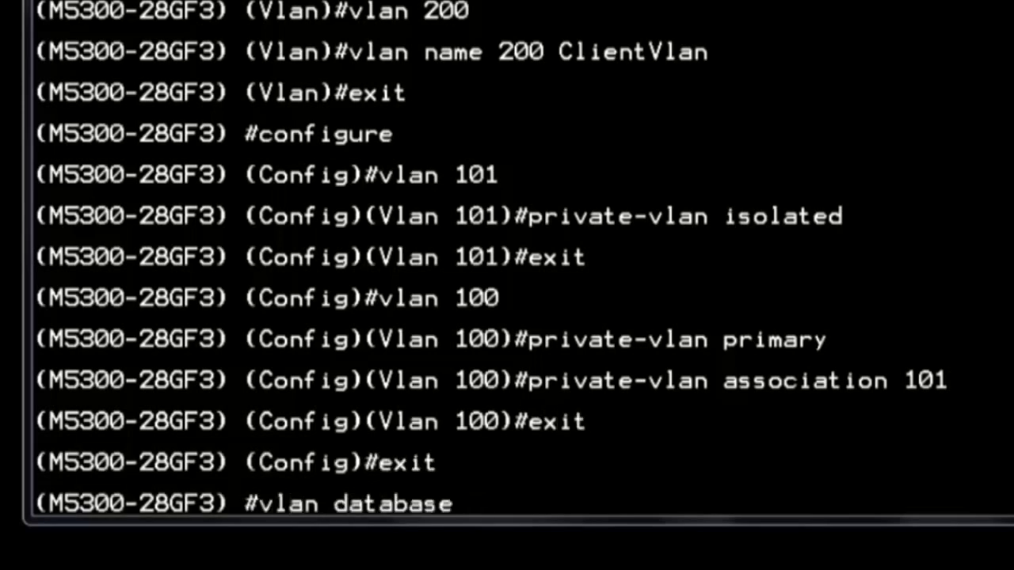
{"action": "key", "text": "Return"}
{"action": "type", "text": "set igmp "}
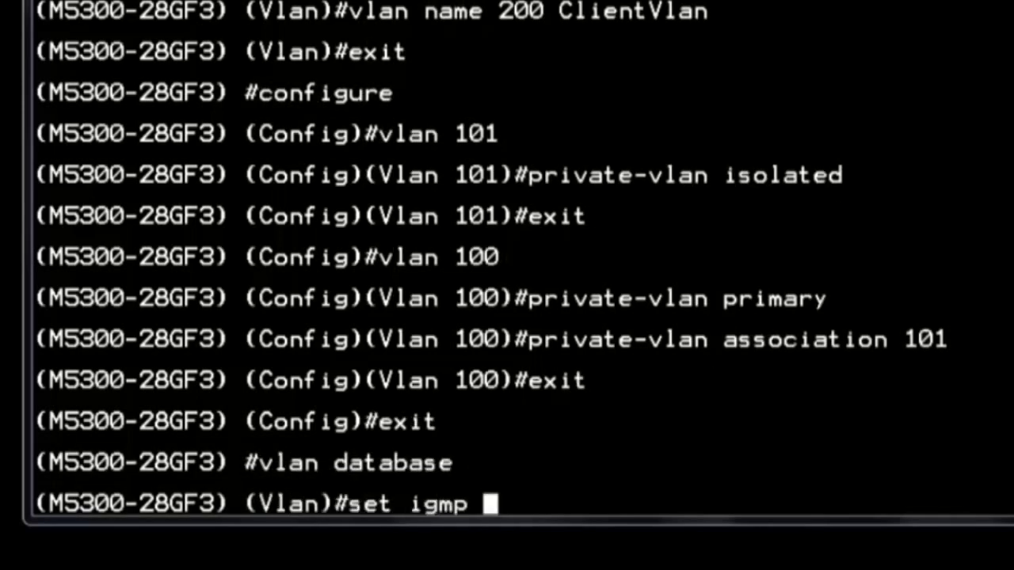
{"action": "type", "text": "100"}
{"action": "key", "text": "Return"}
{"action": "type", "text": "set igmp querier 100 add"}
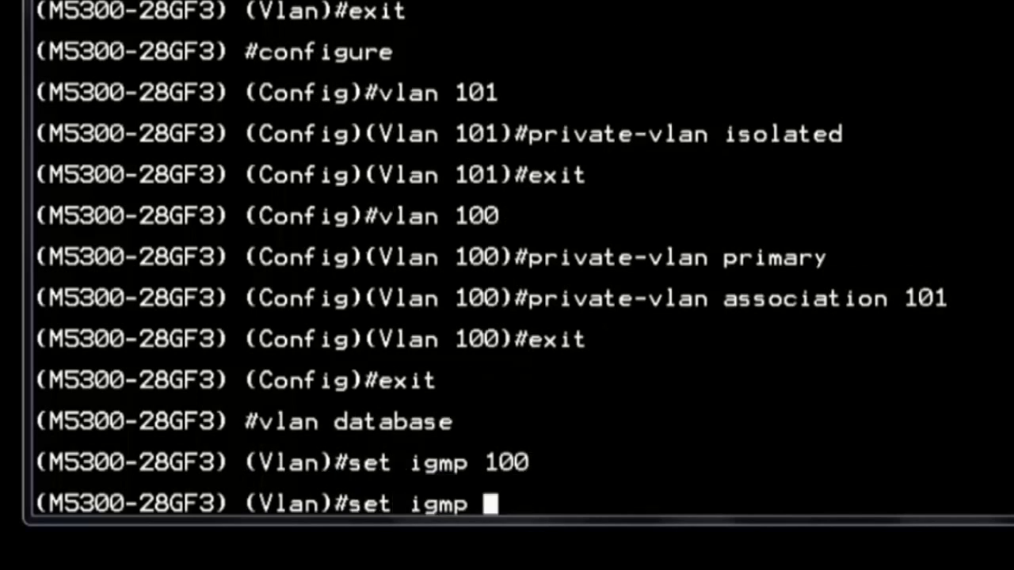
{"action": "type", "text": "ress 192.168.1.2"}
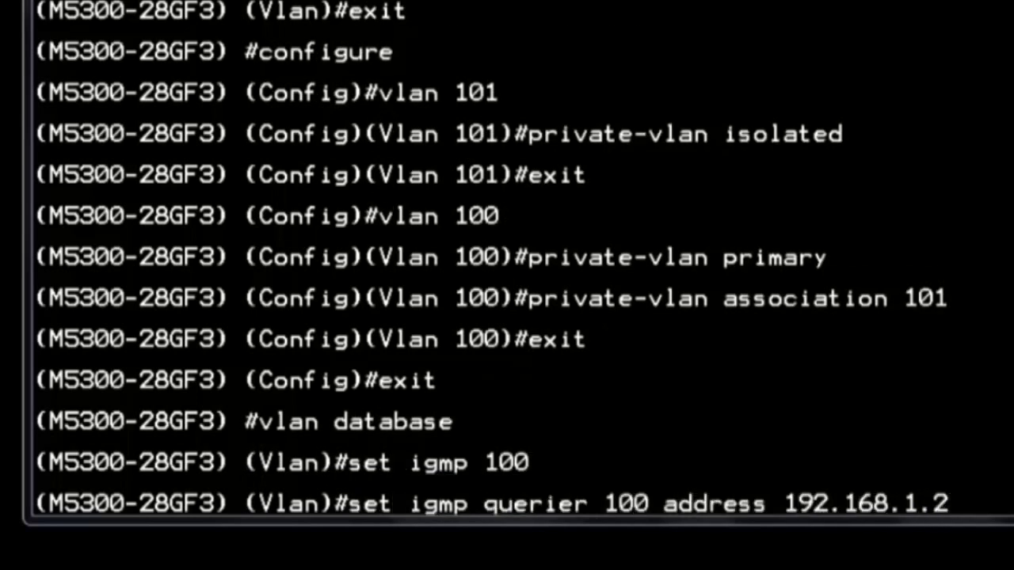
{"action": "key", "text": "Return"}
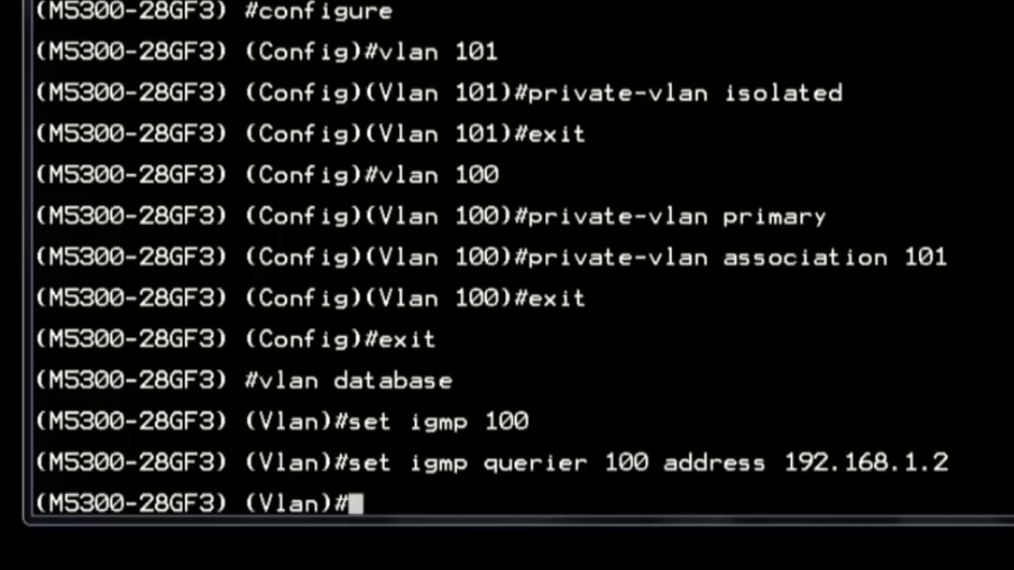
{"action": "type", "text": "set igmp fast-leave 100"}
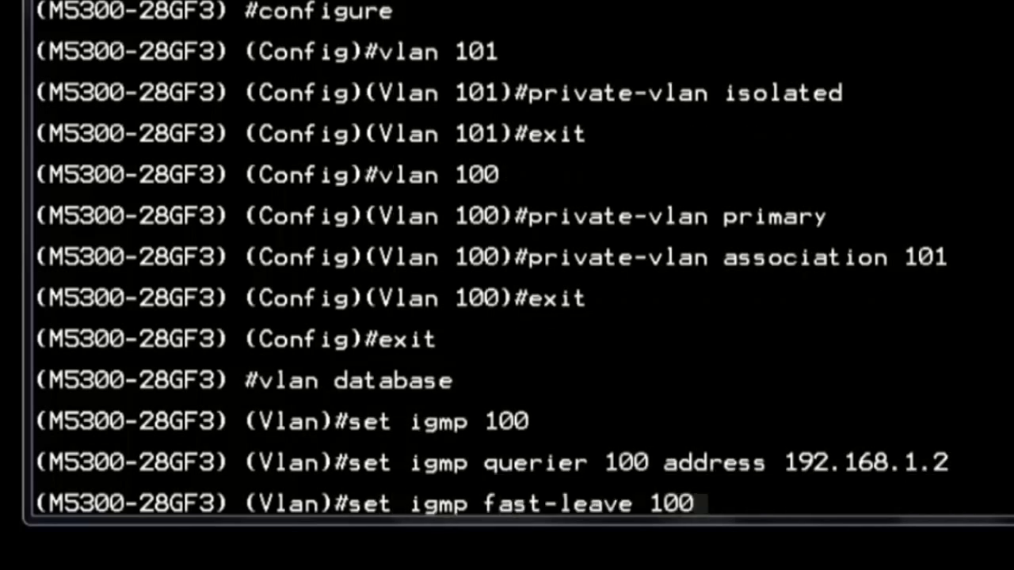
{"action": "key", "text": "Return"}
{"action": "type", "text": "end"}
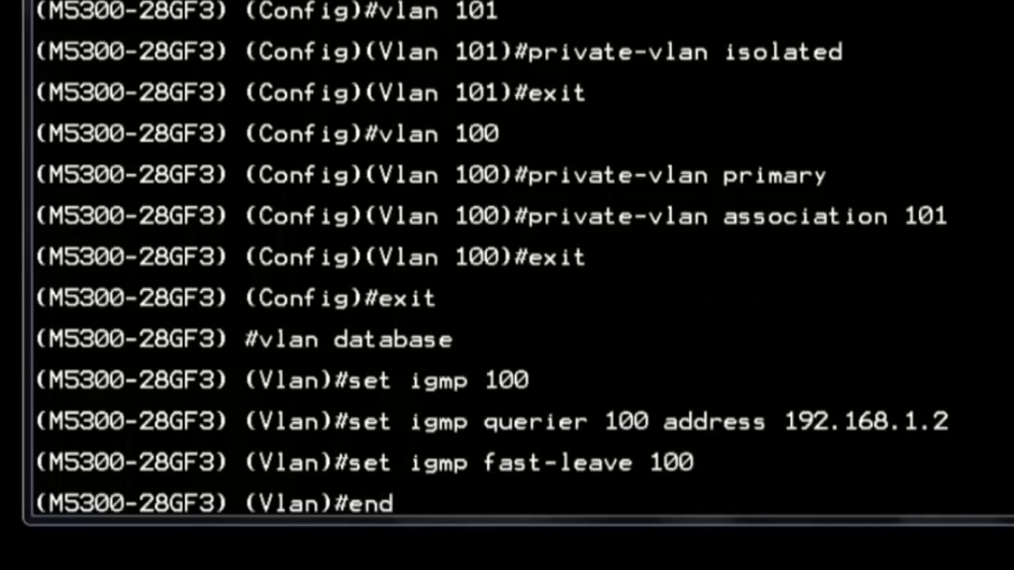
{"action": "key", "text": "Return"}
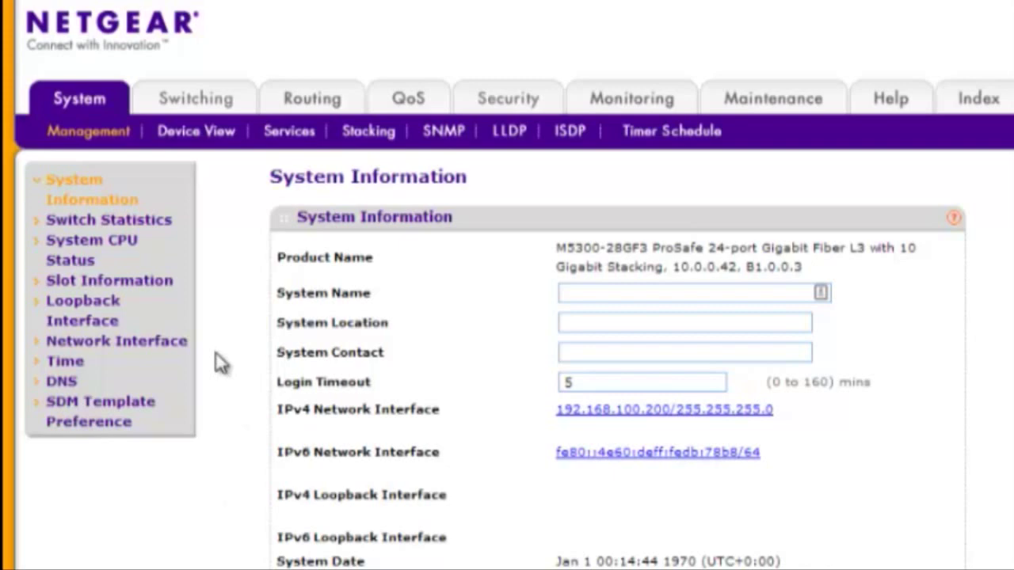
Step: On the Advanced VLAN Configuration page, add VLAN 100 named PrimaryVlan
{"action": "left_click", "coordinate": [203, 102]}
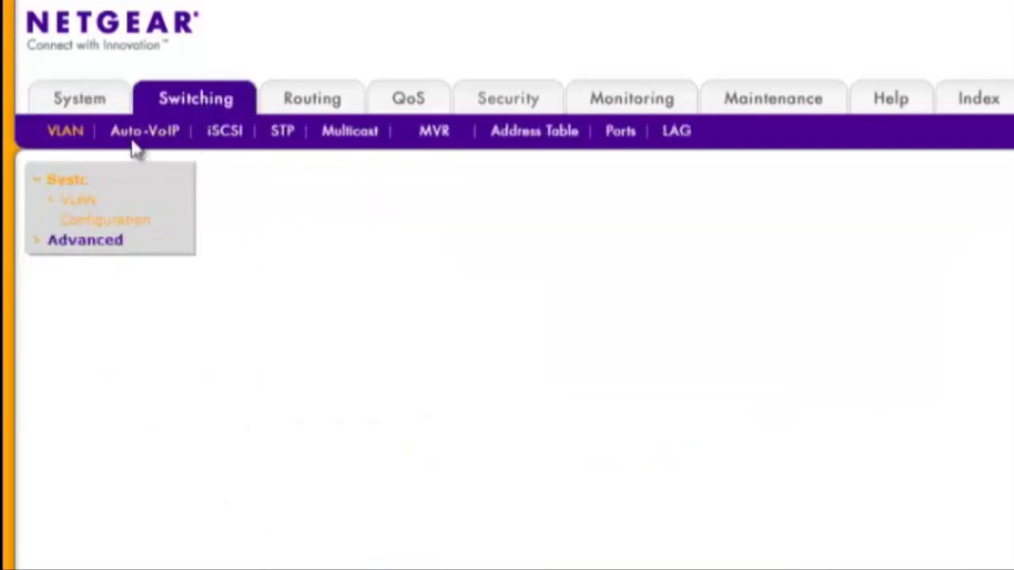
{"action": "left_click", "coordinate": [79, 200]}
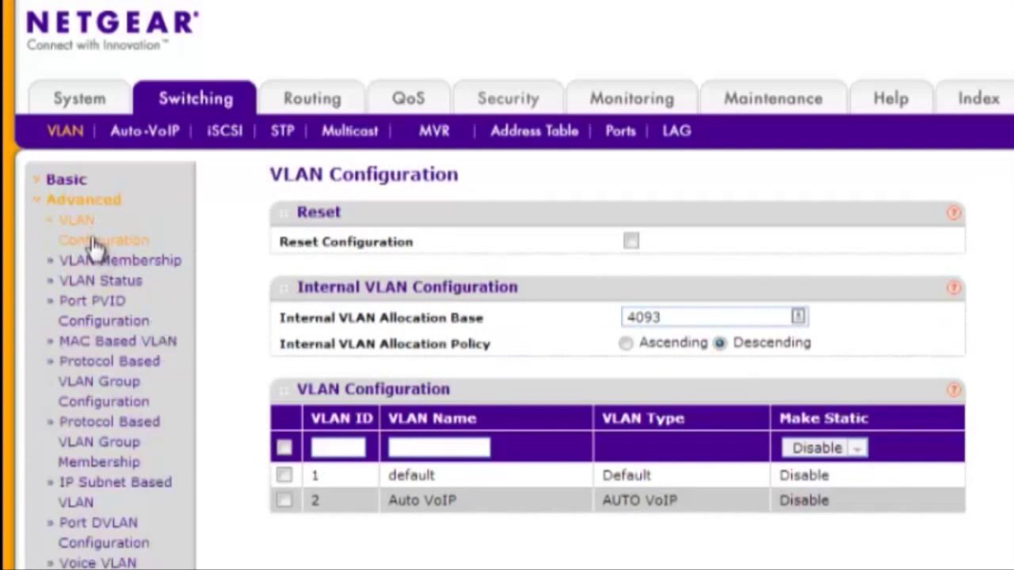
{"action": "left_click", "coordinate": [330, 449]}
{"action": "type", "text": "100"}
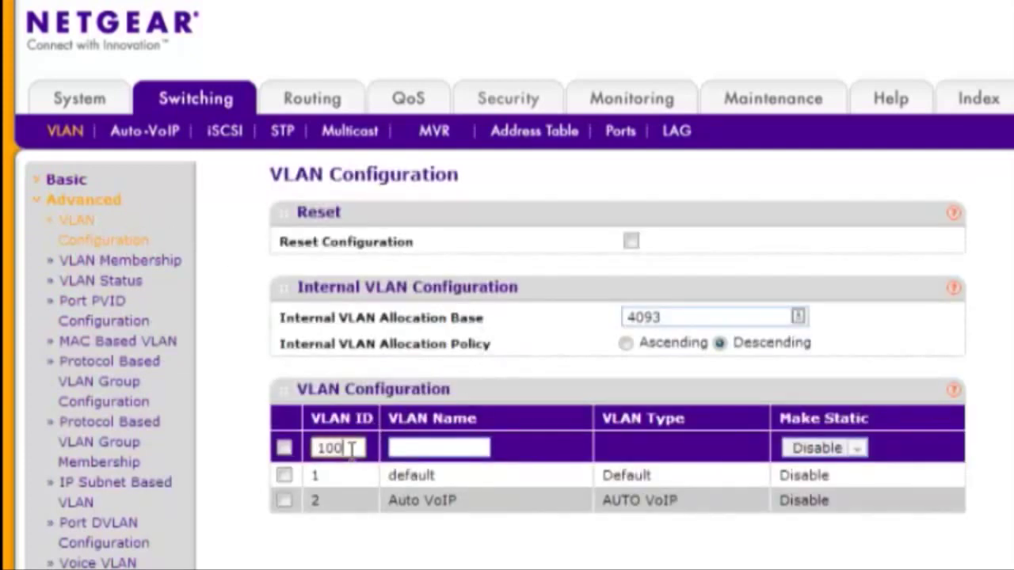
{"action": "left_click", "coordinate": [441, 448]}
{"action": "type", "text": "PrimaryVl"}
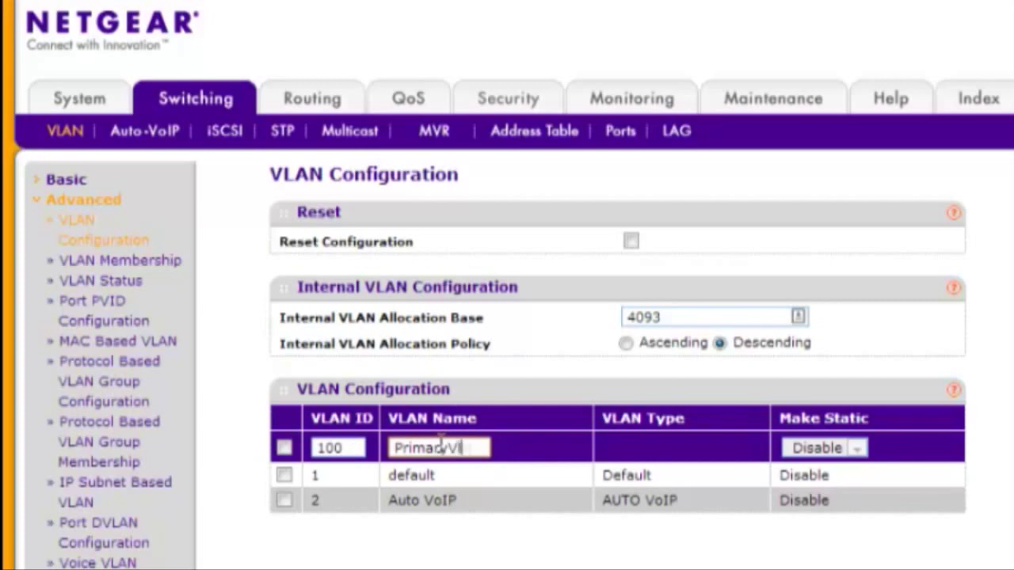
{"action": "type", "text": "an"}
{"action": "key", "text": "Return"}
Step: Add VLAN 101 named CameraVlan and VLAN 200 named ClientVlan
{"action": "left_click", "coordinate": [336, 448]}
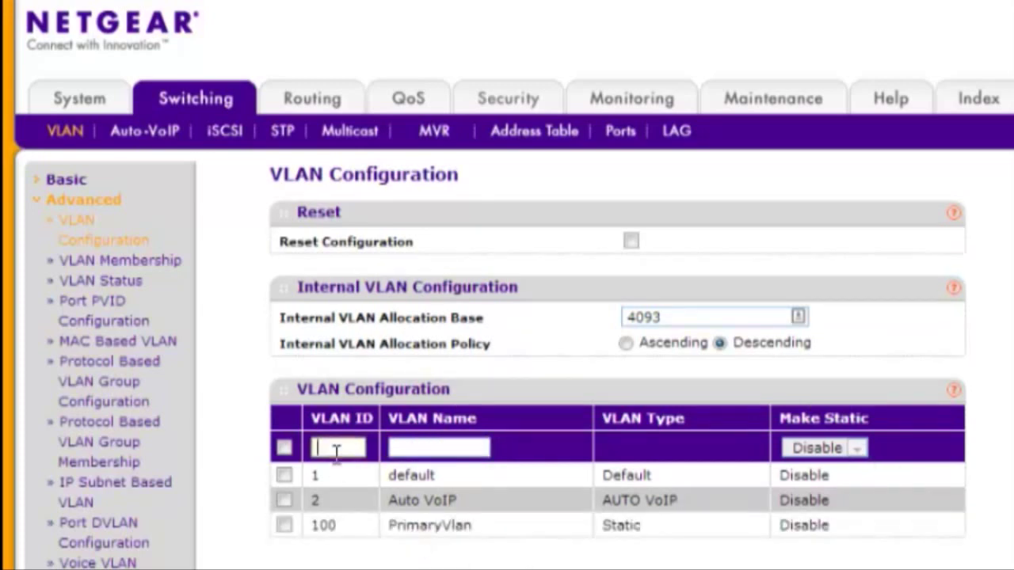
{"action": "type", "text": "101"}
{"action": "left_click", "coordinate": [434, 447]}
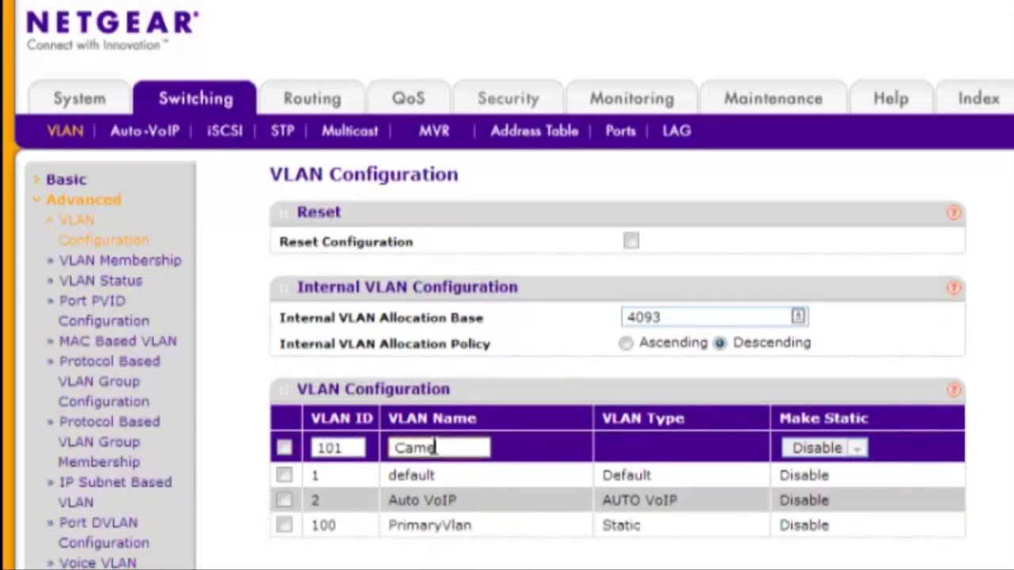
{"action": "type", "text": "lan"}
{"action": "key", "text": "Return"}
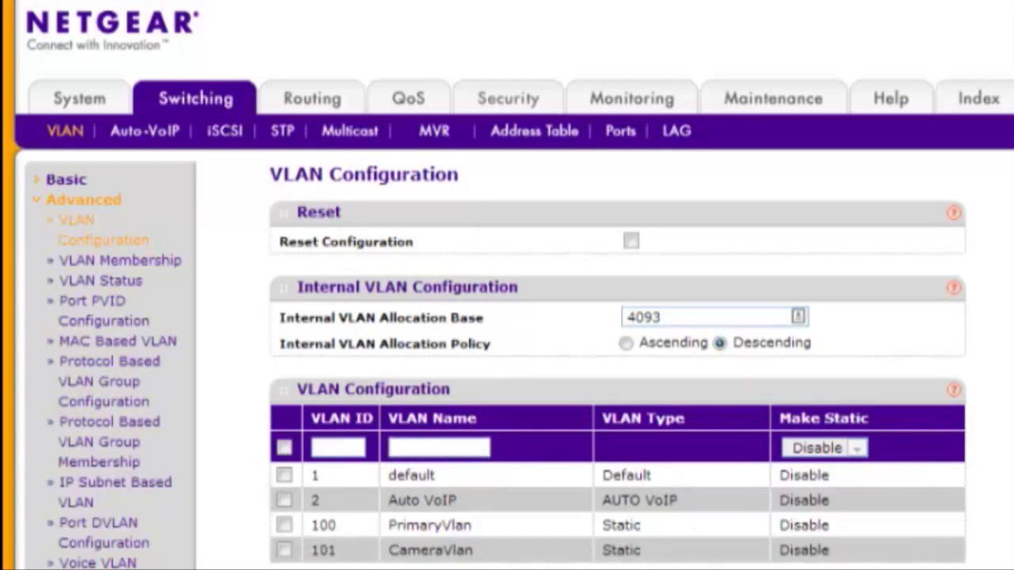
{"action": "left_click", "coordinate": [328, 452]}
{"action": "type", "text": "200"}
{"action": "left_click", "coordinate": [441, 448]}
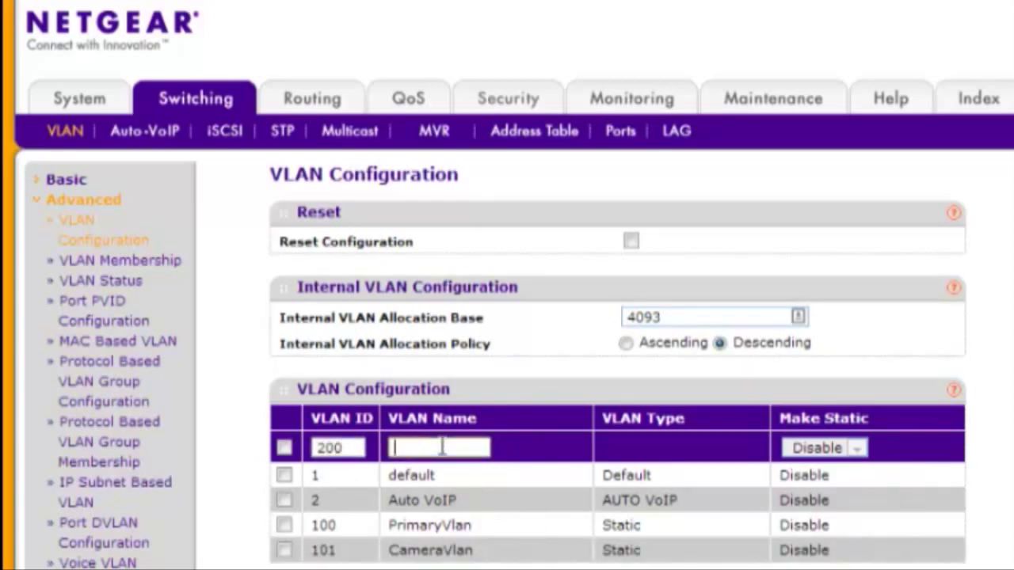
{"action": "type", "text": "ClientVlan"}
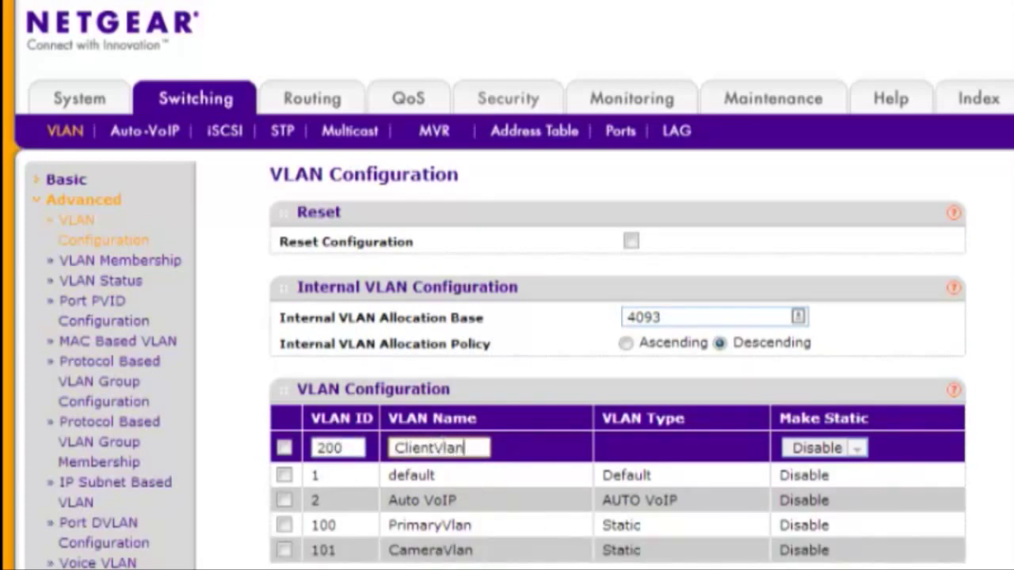
{"action": "key", "text": "Return"}
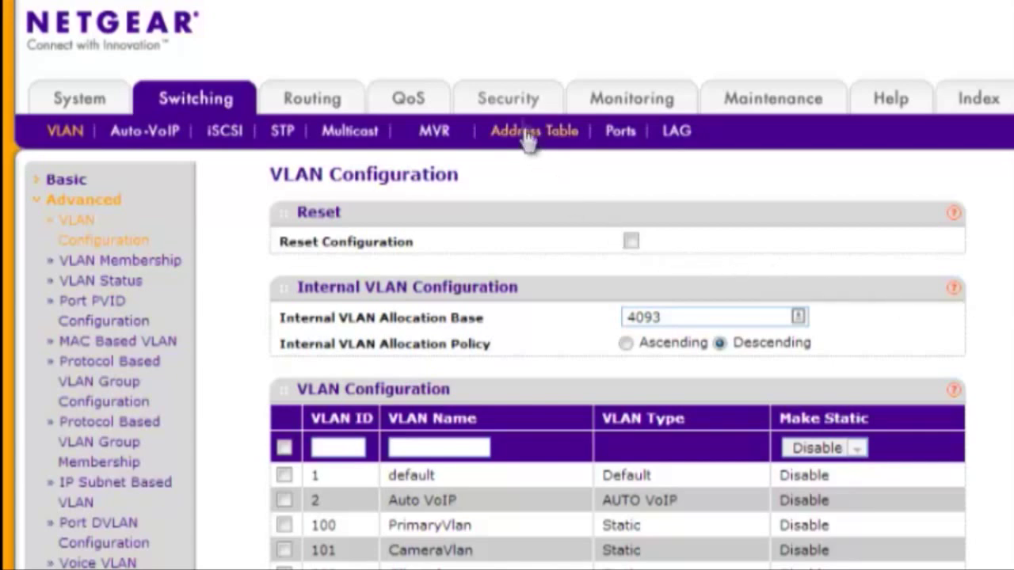
Step: In Private VLAN Type Configuration, set VLAN 100 to Primary and VLAN 101 to Isolated
{"action": "left_click", "coordinate": [511, 103]}
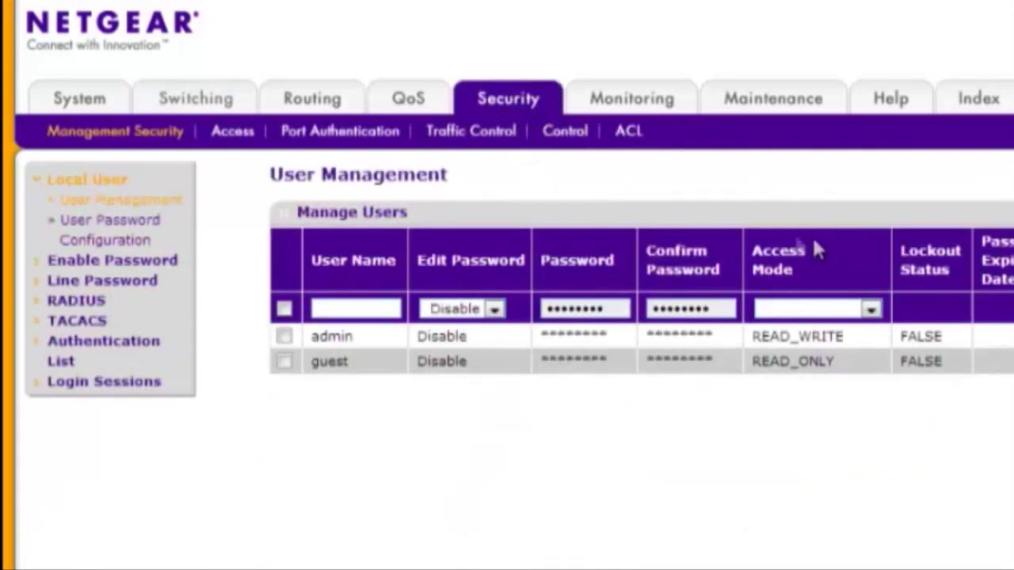
{"action": "left_click", "coordinate": [475, 136]}
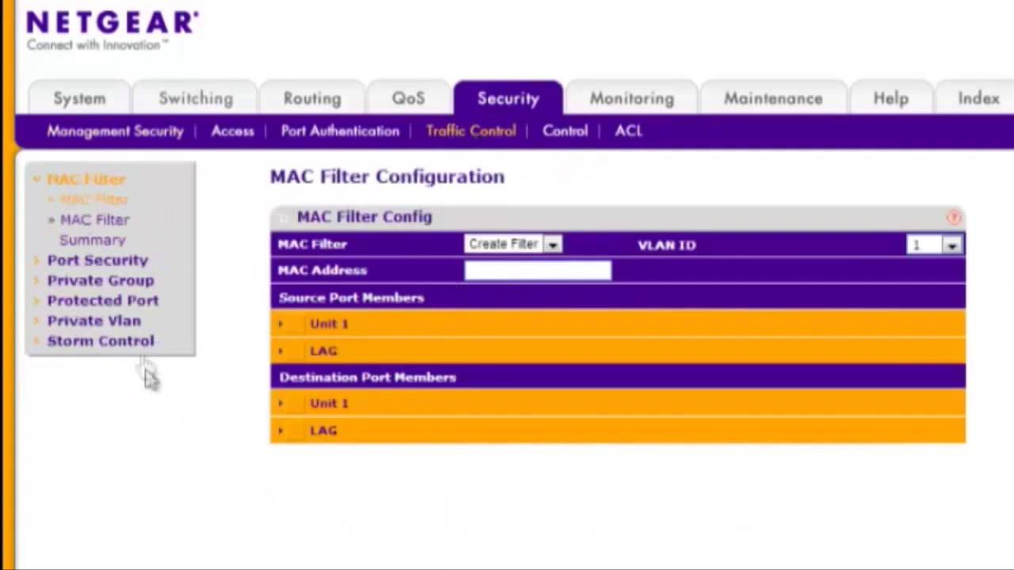
{"action": "left_click", "coordinate": [123, 321]}
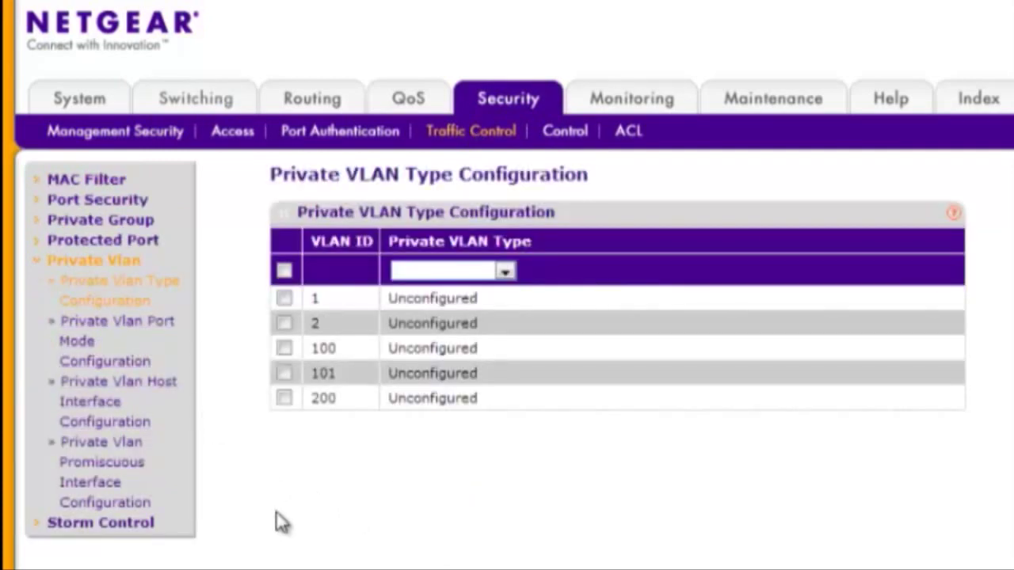
{"action": "left_click", "coordinate": [285, 348]}
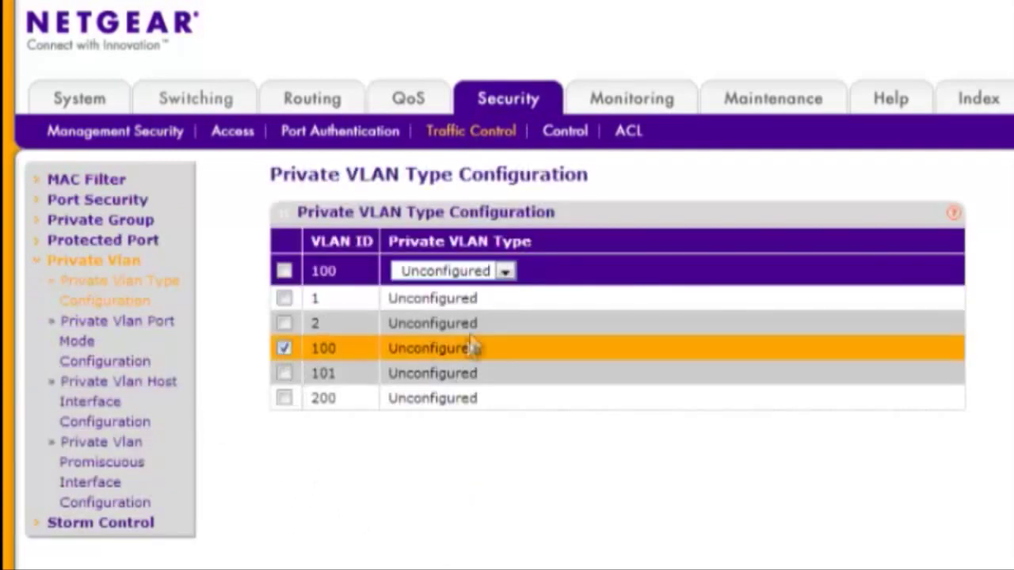
{"action": "left_click", "coordinate": [505, 271]}
{"action": "left_click", "coordinate": [501, 320]}
{"action": "left_click", "coordinate": [952, 545]}
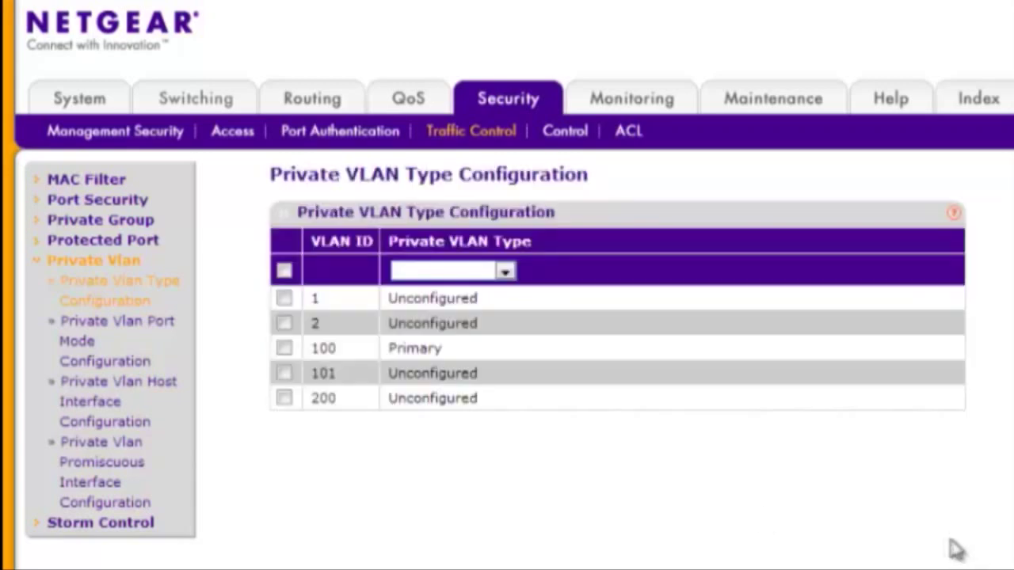
{"action": "left_click", "coordinate": [285, 373]}
{"action": "left_click", "coordinate": [504, 271]}
{"action": "left_click", "coordinate": [429, 336]}
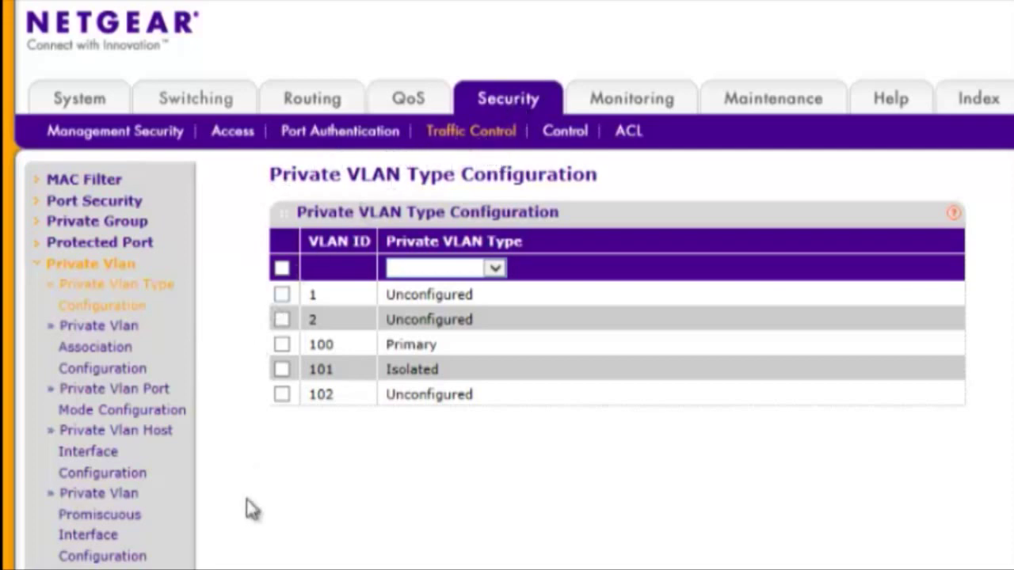
Step: In Private VLAN Association Configuration, give primary VLAN 100 secondary VLANs 101-102
{"action": "left_click", "coordinate": [110, 354]}
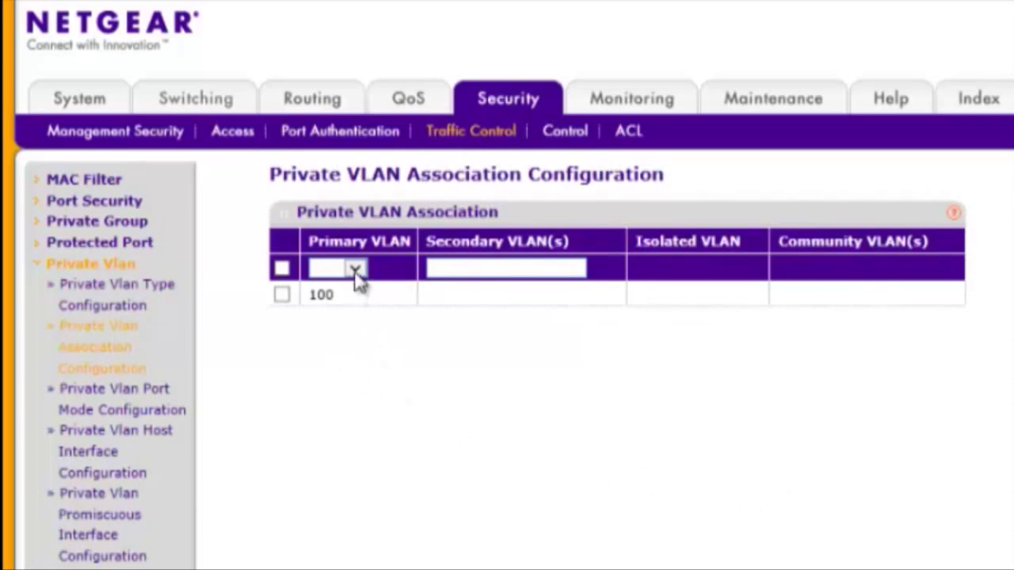
{"action": "left_click", "coordinate": [285, 299]}
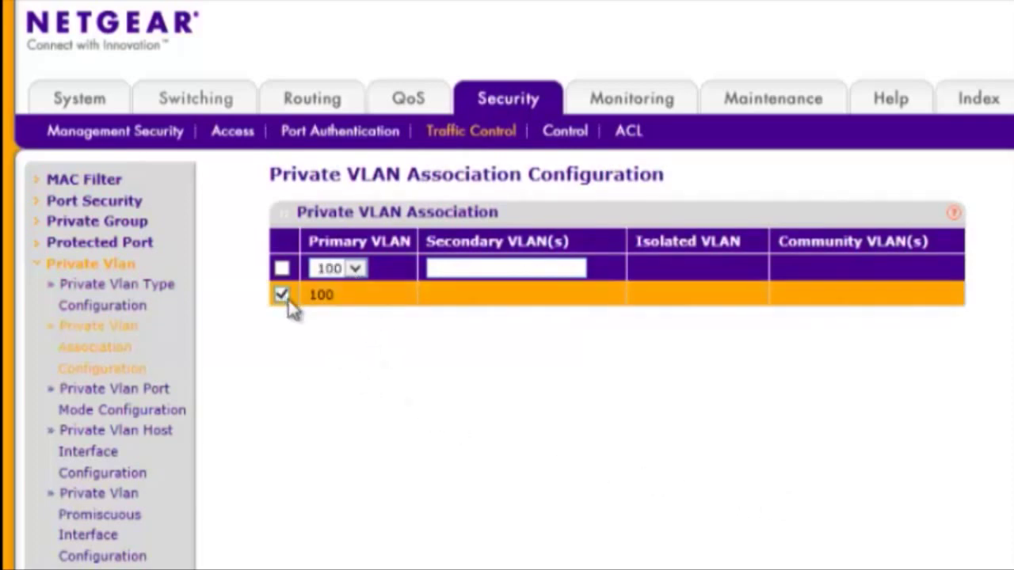
{"action": "left_click", "coordinate": [470, 267]}
{"action": "type", "text": "101-102"}
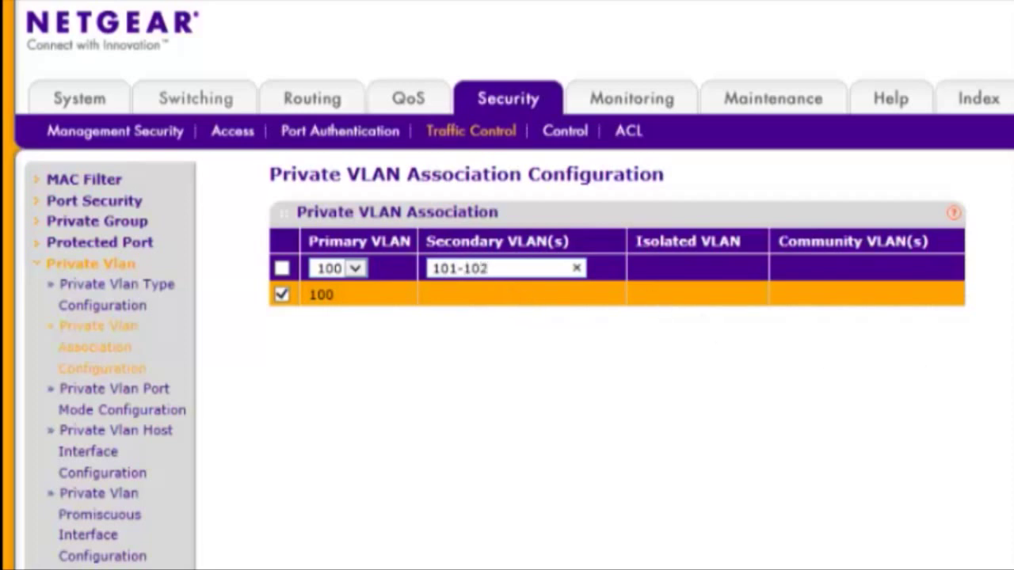
{"action": "key", "text": "Return"}
Step: In IGMP Snooping VLAN Configuration, add VLAN 100 with Fast Leave enabled
{"action": "left_click", "coordinate": [186, 98]}
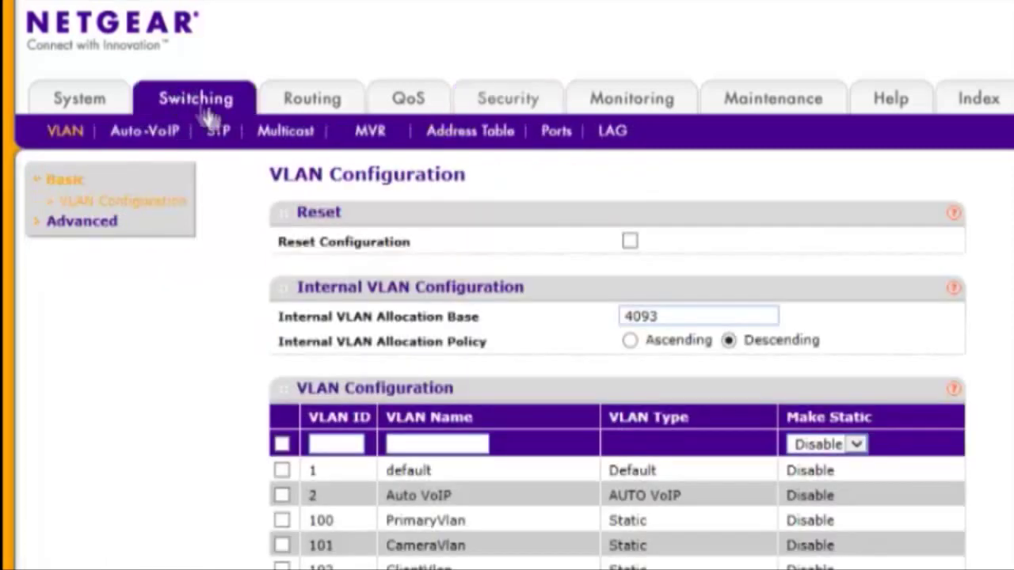
{"action": "left_click", "coordinate": [285, 131]}
{"action": "left_click", "coordinate": [126, 290]}
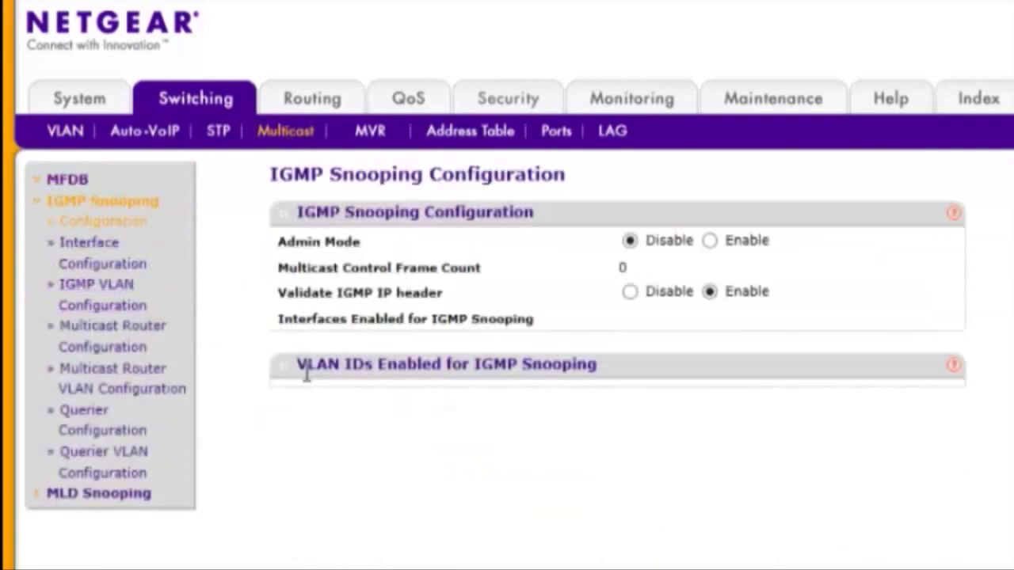
{"action": "left_click", "coordinate": [111, 311]}
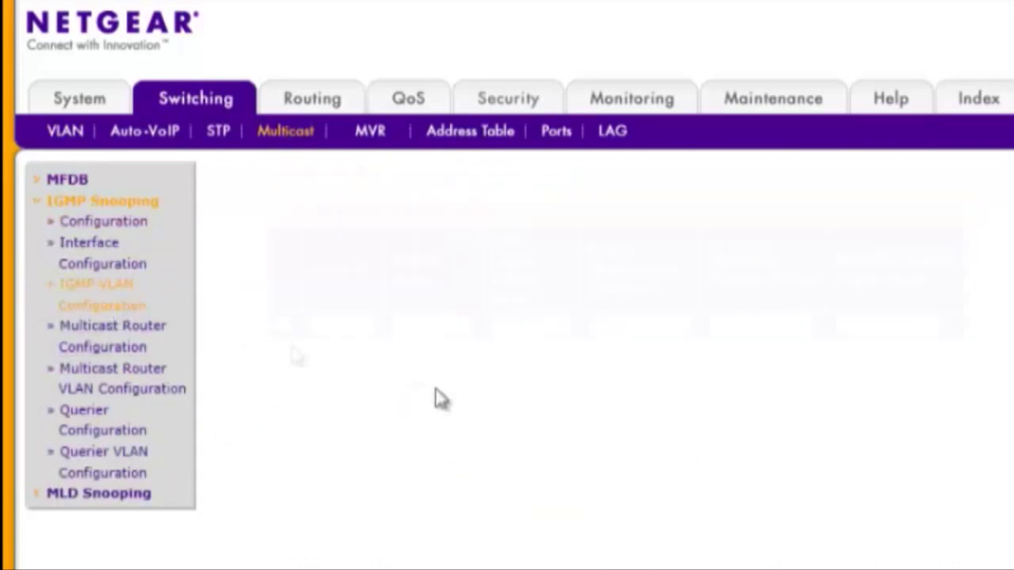
{"action": "left_click", "coordinate": [338, 326]}
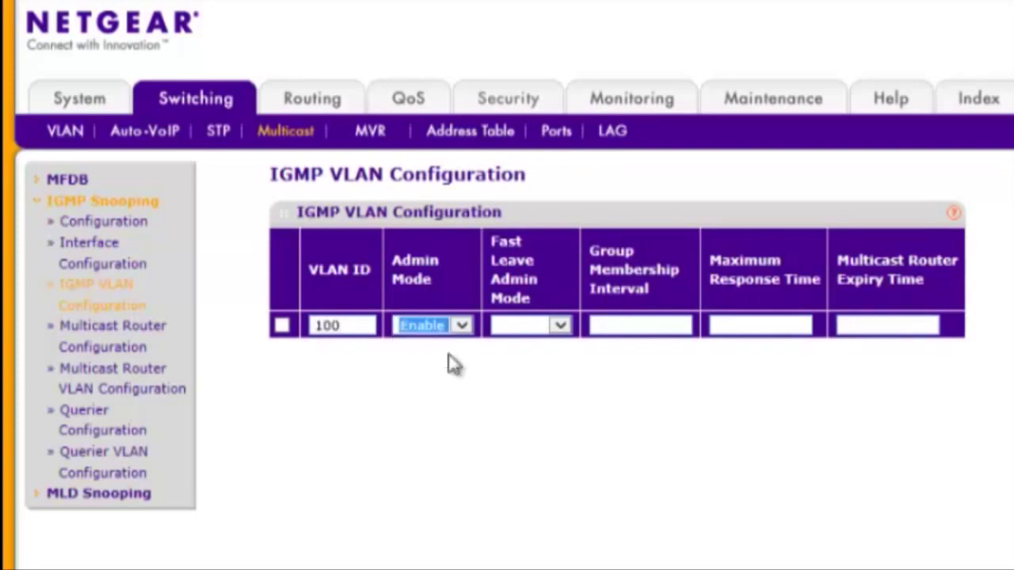
{"action": "left_click", "coordinate": [560, 326]}
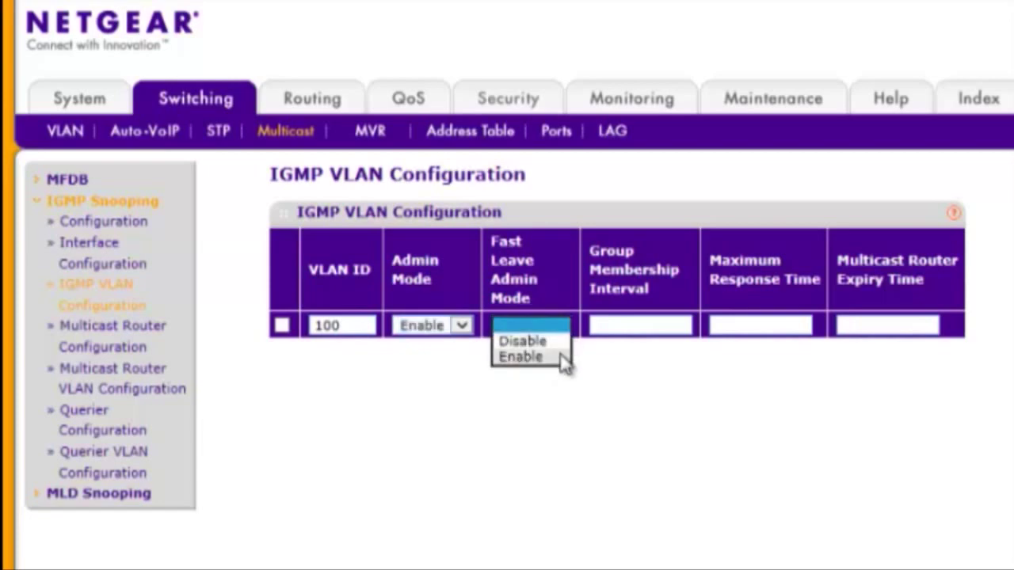
{"action": "left_click", "coordinate": [560, 356]}
{"action": "key", "text": "Return"}
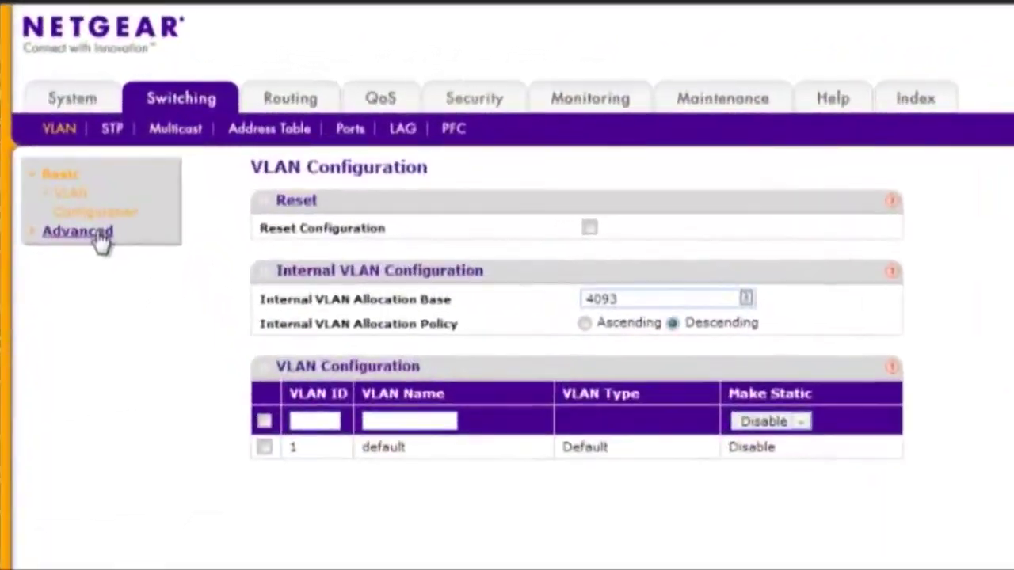
Step: In Advanced VLAN Configuration, add VLAN ID 5 named VLAN5
{"action": "left_click", "coordinate": [76, 154]}
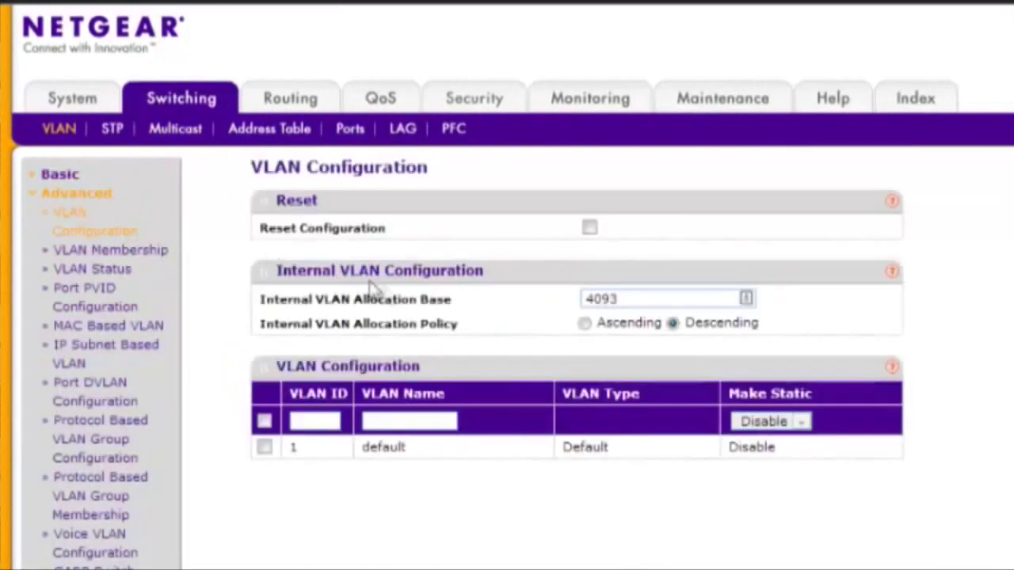
{"action": "left_click", "coordinate": [313, 420]}
{"action": "type", "text": "5"}
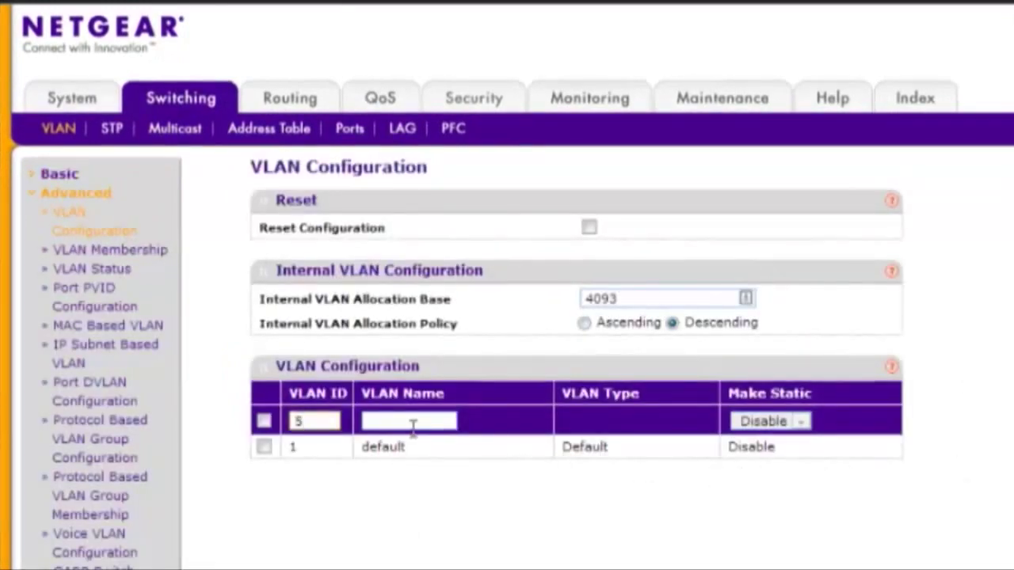
{"action": "left_click", "coordinate": [412, 422]}
{"action": "type", "text": "VLAN5"}
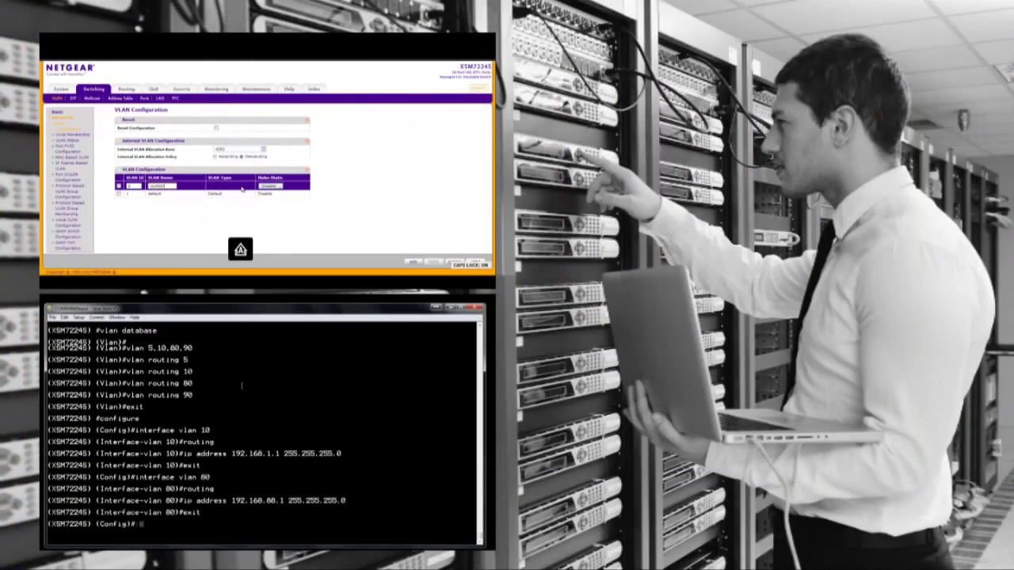
{"action": "key", "text": "Return"}
Step: Enable routing on the VLAN 90 interface and begin entering its IP address
{"action": "type", "text": "rface-vlan 90)#routing"}
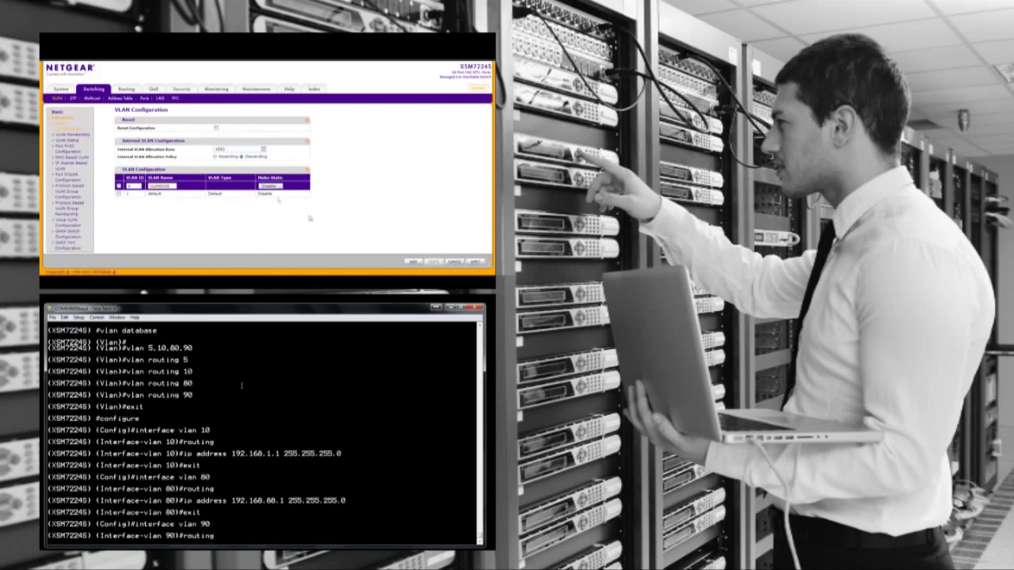
{"action": "key", "text": "Return"}
{"action": "type", "text": "ip"}
{"action": "type", "text": " 192.168"}
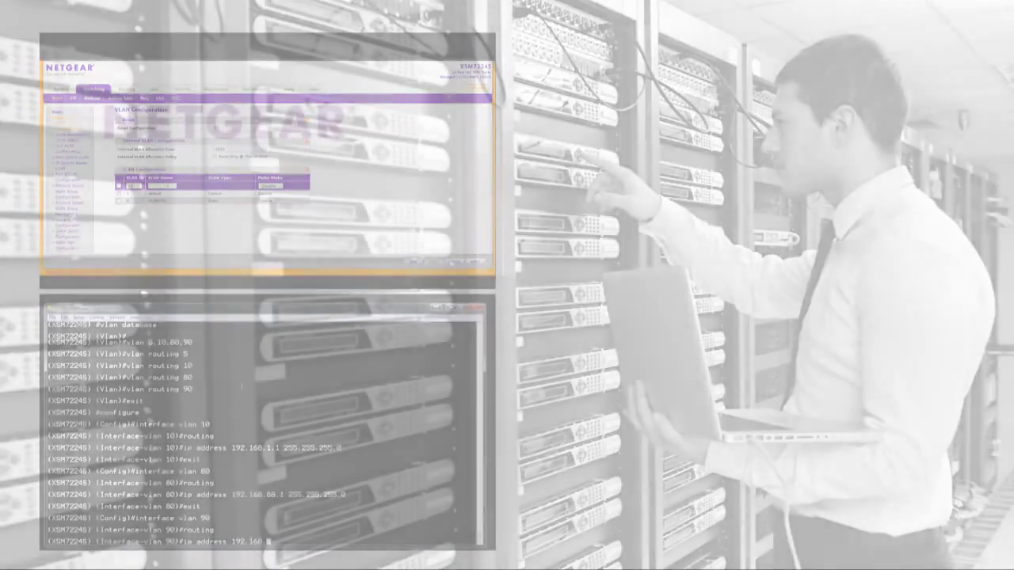